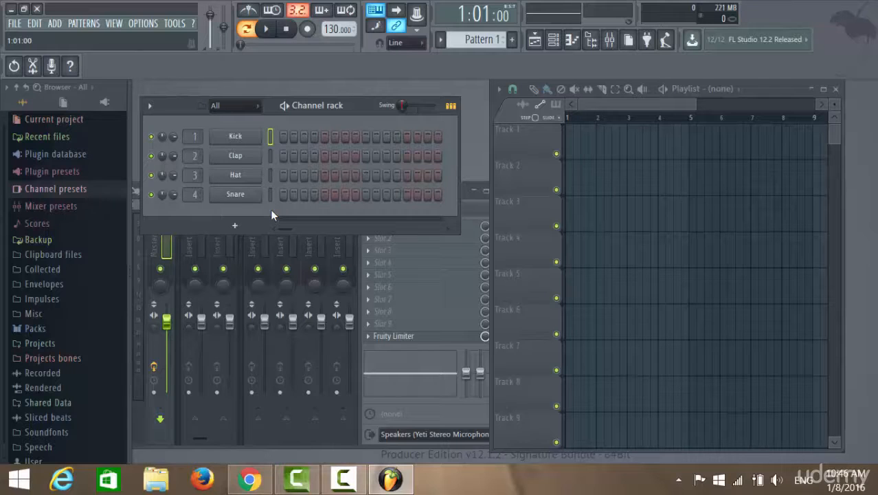
Step: Browse the full generator plugin list and add 3x Osc as a new channel in the channel rack
click(236, 226)
click(250, 239)
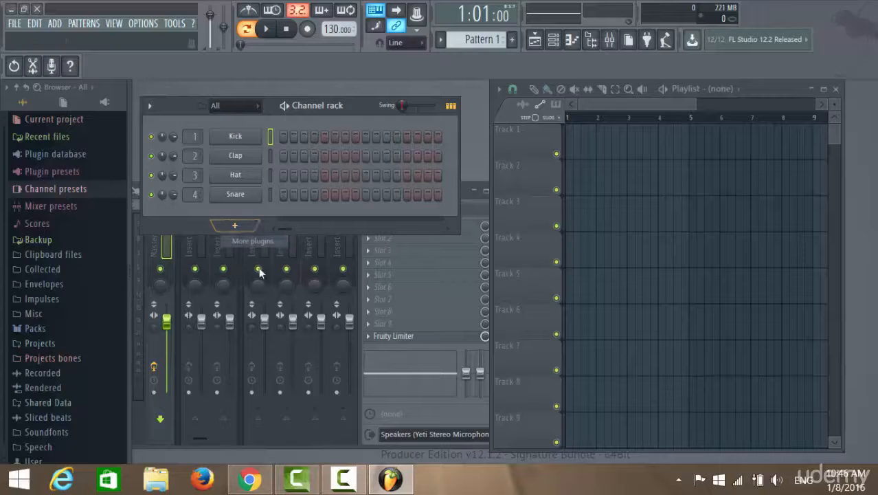
click(324, 59)
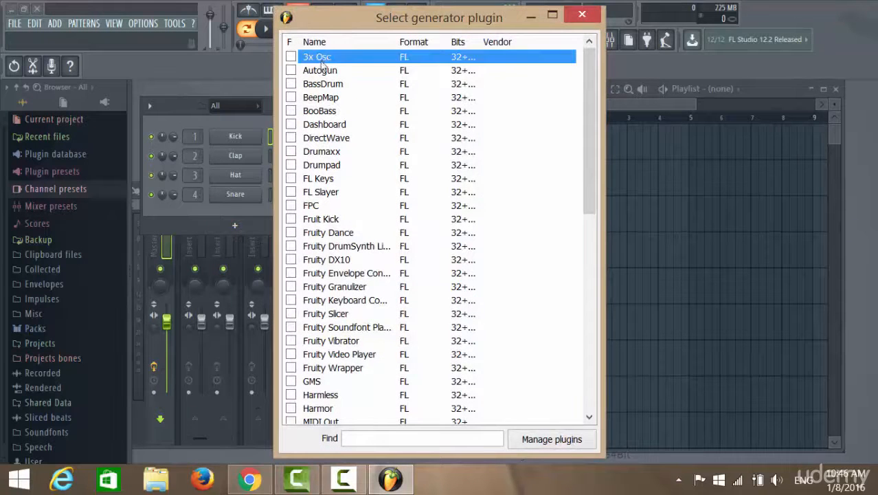
drag(450, 17, 477, 65)
drag(396, 93, 402, 24)
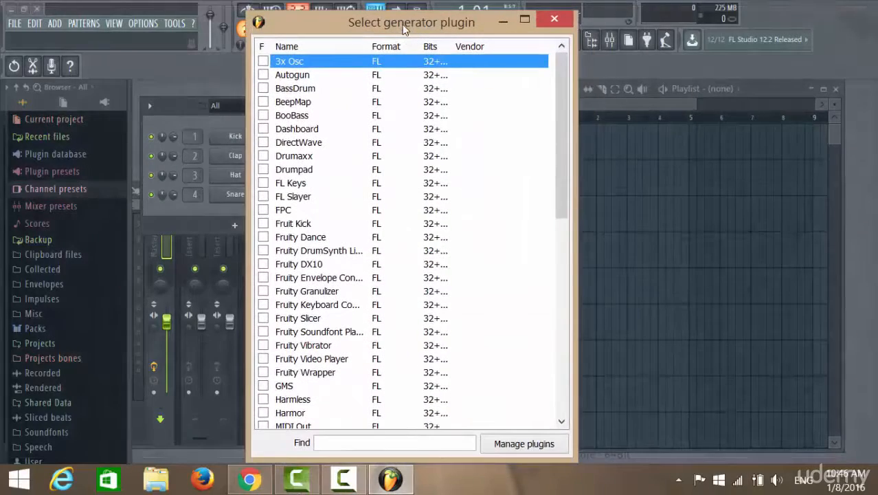
scroll(414, 208, down, 6)
scroll(412, 237, up, 6)
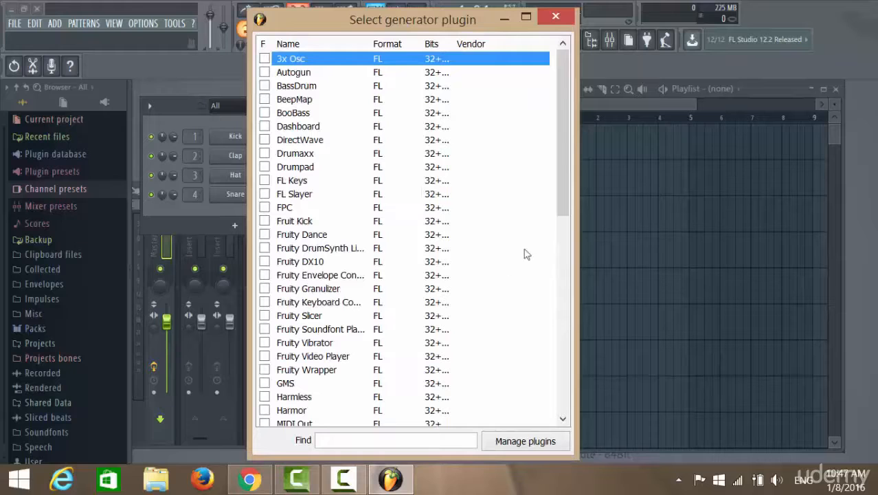
scroll(385, 190, down, 7)
scroll(389, 190, up, 7)
scroll(426, 238, down, 7)
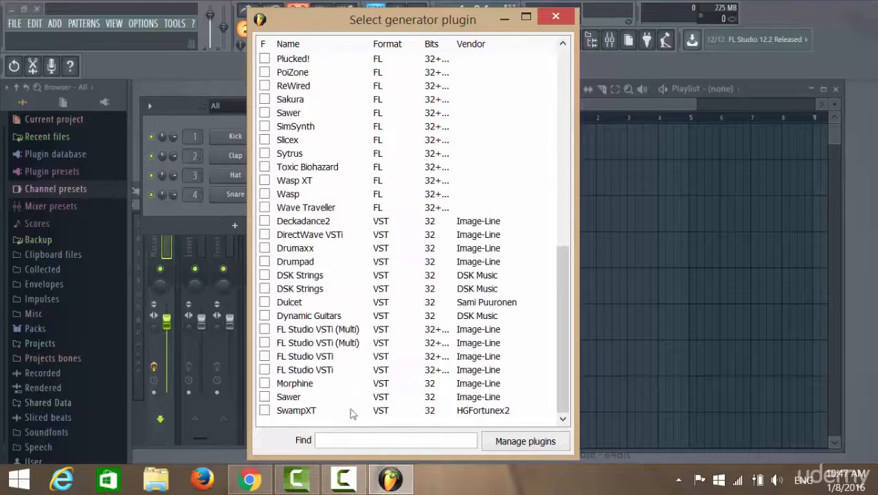
scroll(536, 255, up, 11)
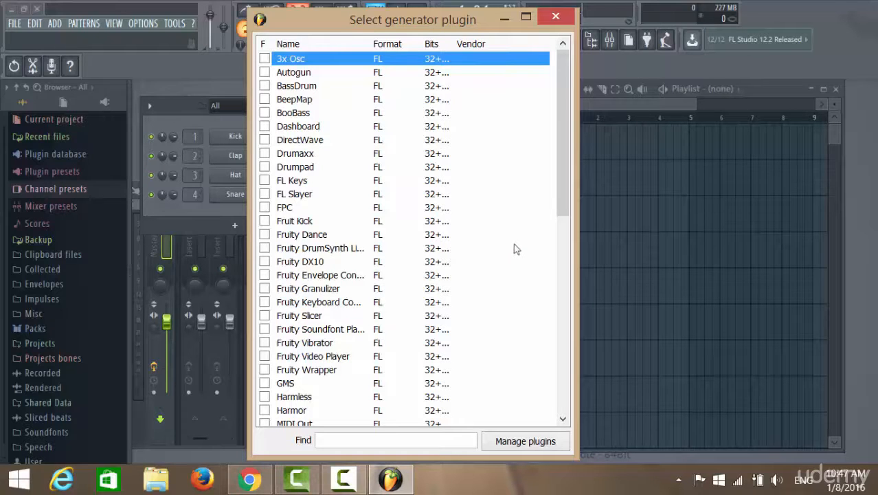
double_click(344, 60)
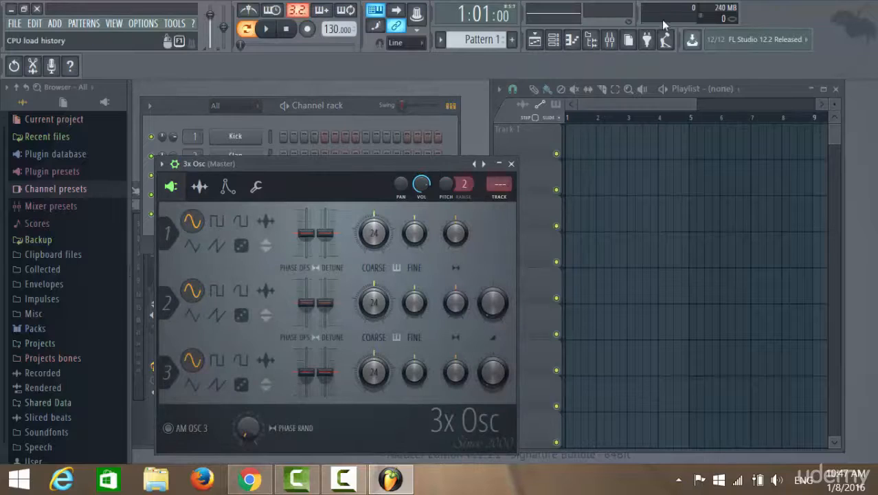
Step: Look through the available effect plugins for slot 1 of the mixer's Master track and close the list without choosing one
click(609, 39)
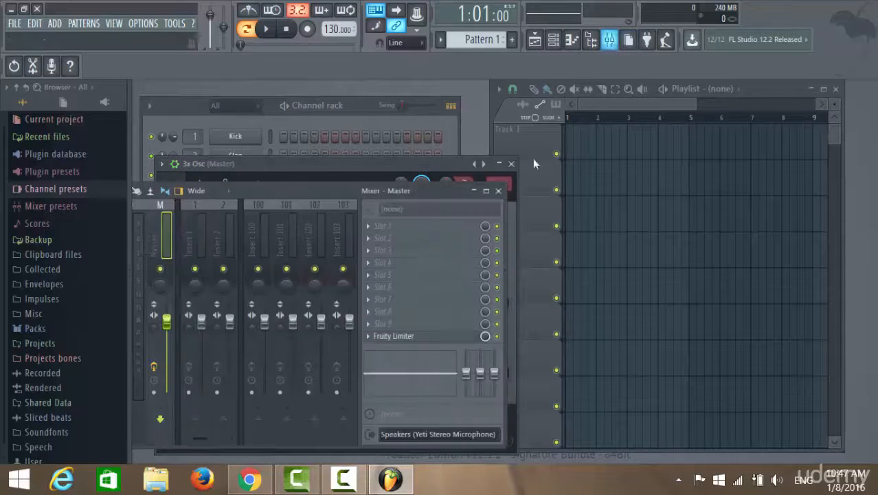
click(369, 227)
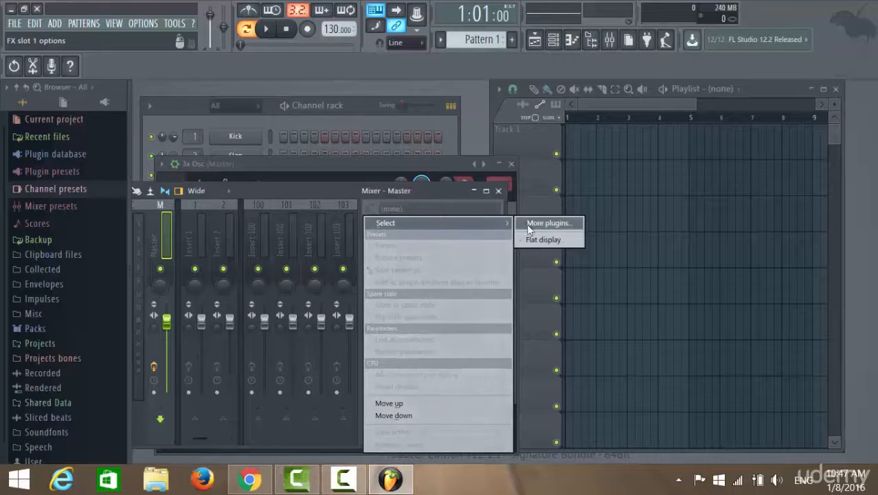
click(280, 115)
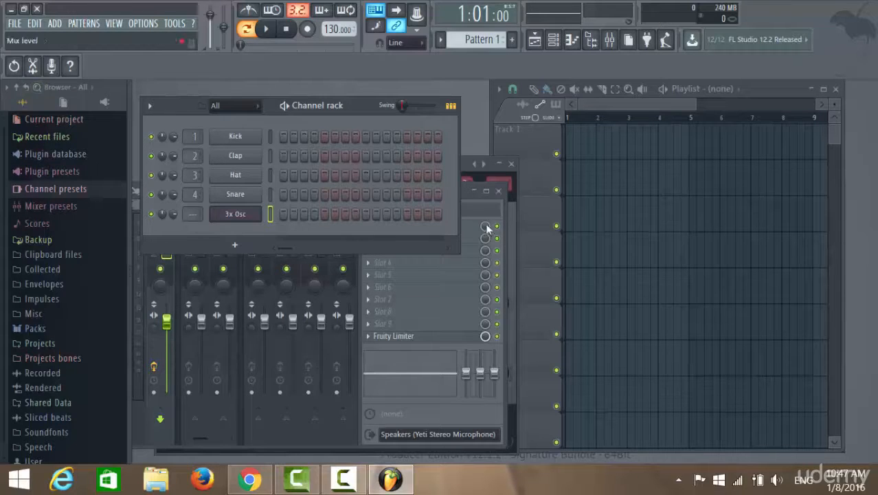
click(466, 196)
click(370, 227)
mouse_move(405, 224)
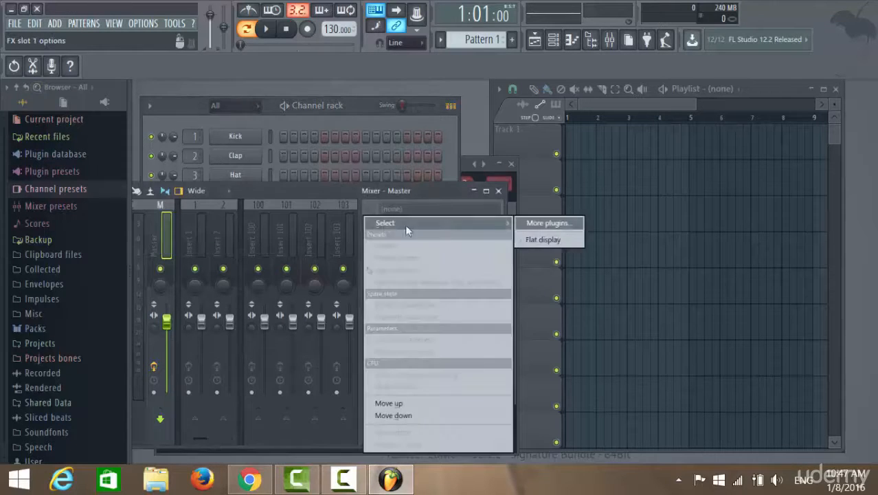
click(548, 224)
scroll(466, 212, down, 10)
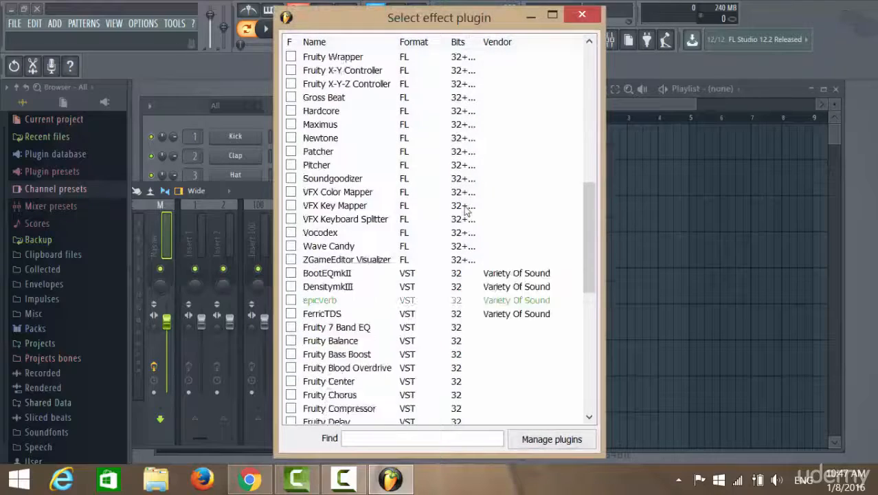
scroll(466, 212, down, 12)
scroll(466, 212, up, 20)
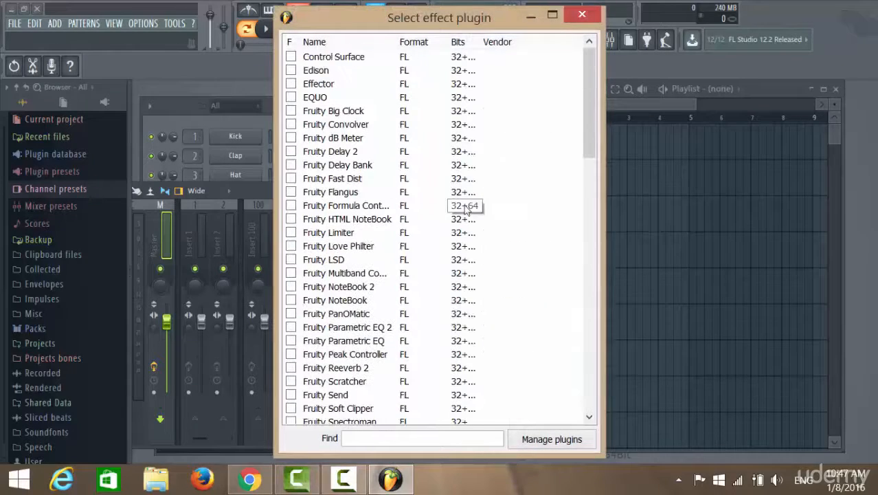
scroll(515, 207, down, 20)
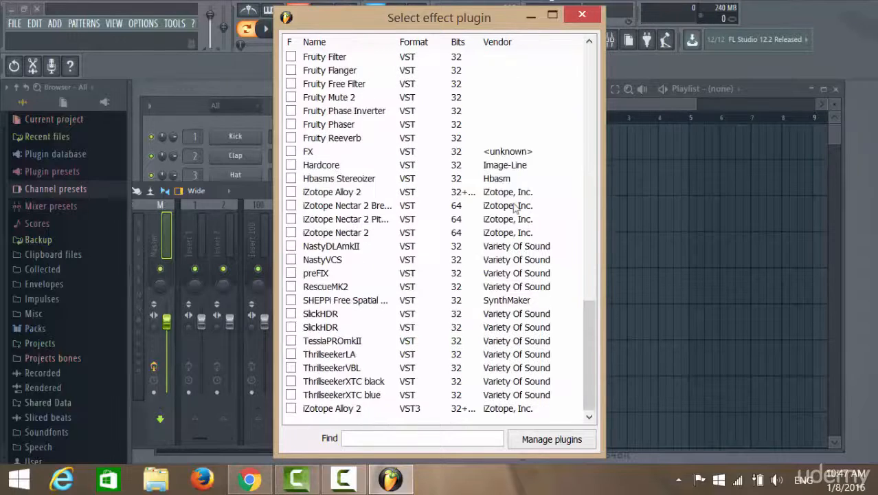
scroll(385, 330, up, 20)
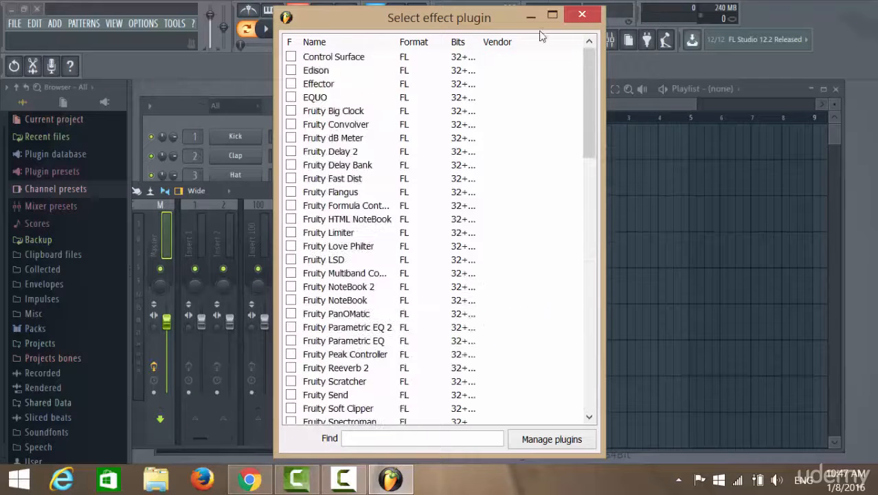
click(582, 15)
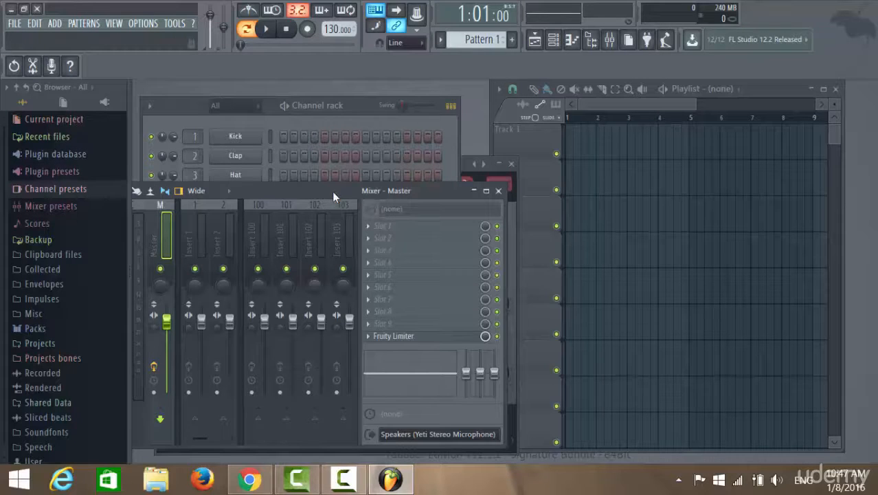
Step: Open the 3x Osc channel's instrument window and move it clear of the channel rack
click(359, 101)
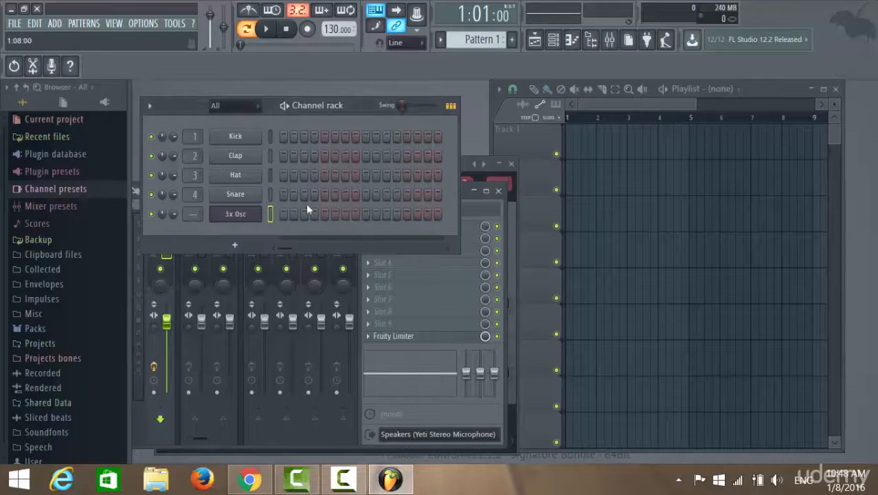
click(237, 218)
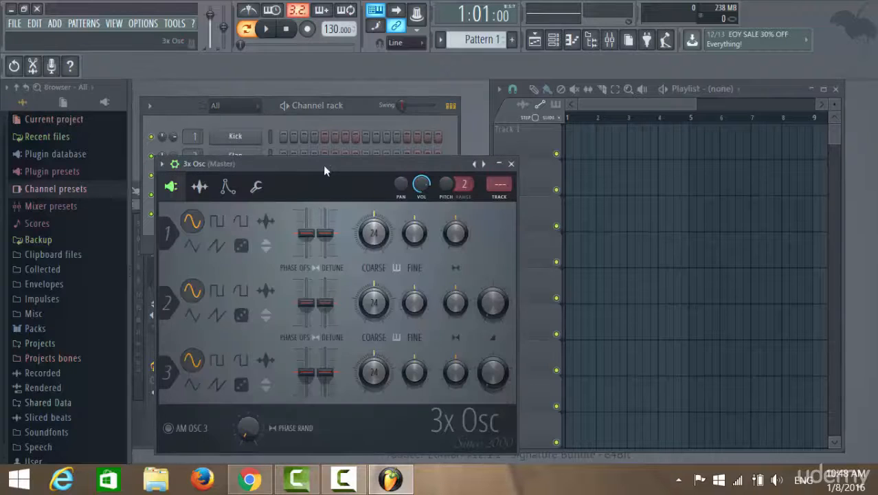
drag(323, 165, 299, 90)
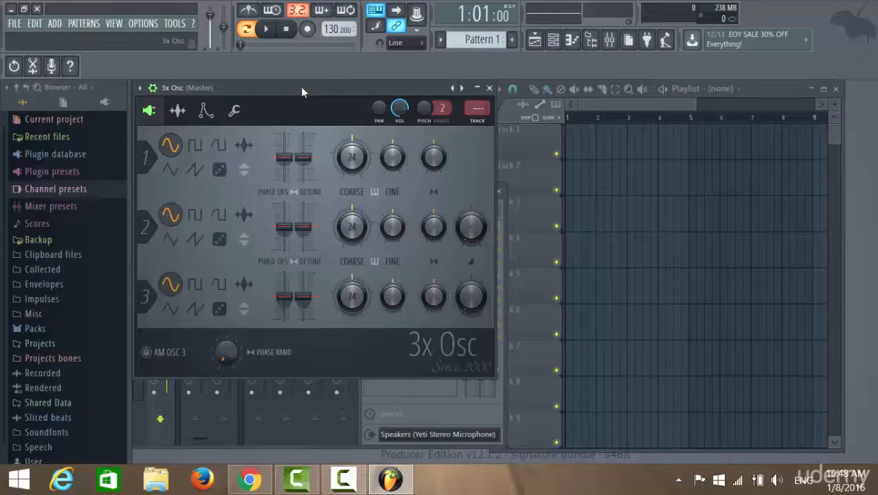
drag(302, 92, 570, 114)
Step: Lower the 3x Osc channel's volume to about 53% and move its instrument window back over the channel rack
click(178, 211)
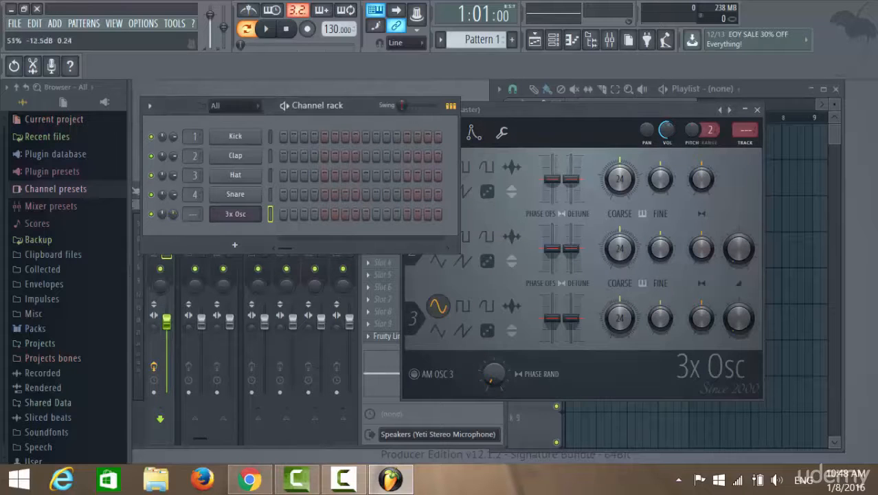
double_click(569, 109)
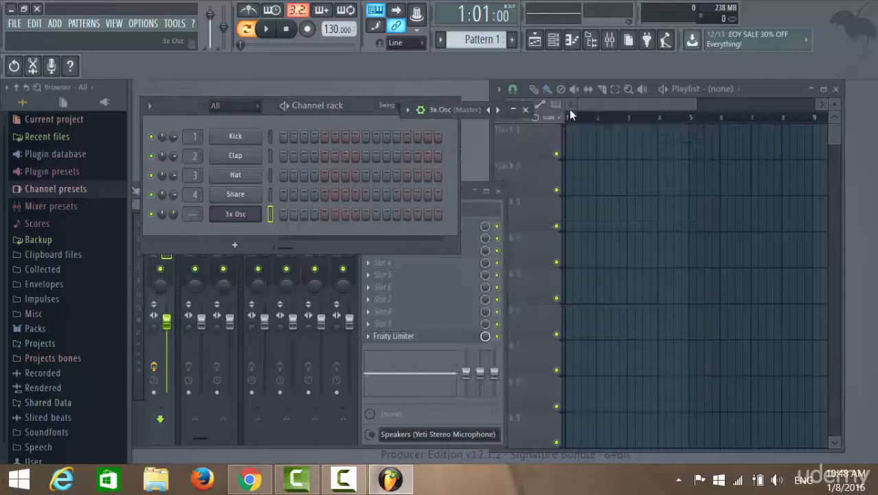
double_click(463, 112)
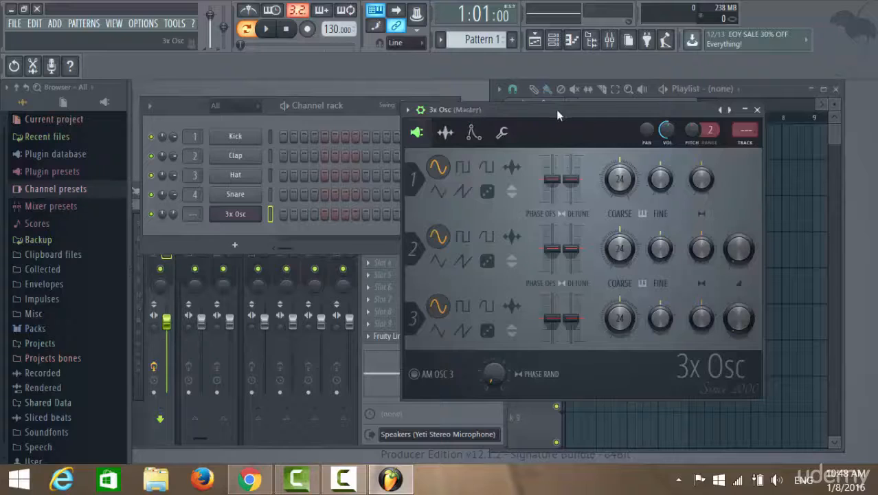
drag(556, 109, 337, 105)
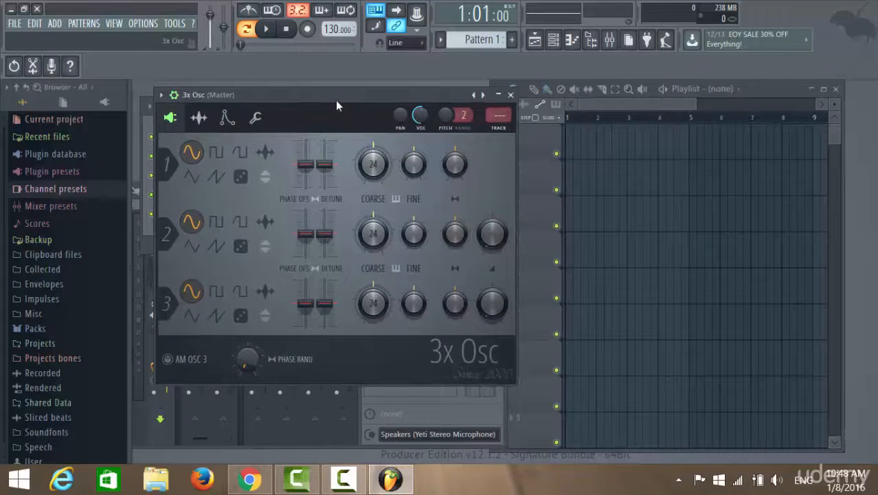
Step: Play a series of test notes, including E5, F5, G5 and A5, to audition the 3x Osc sine sound
key(z)
key(x)
key(c)
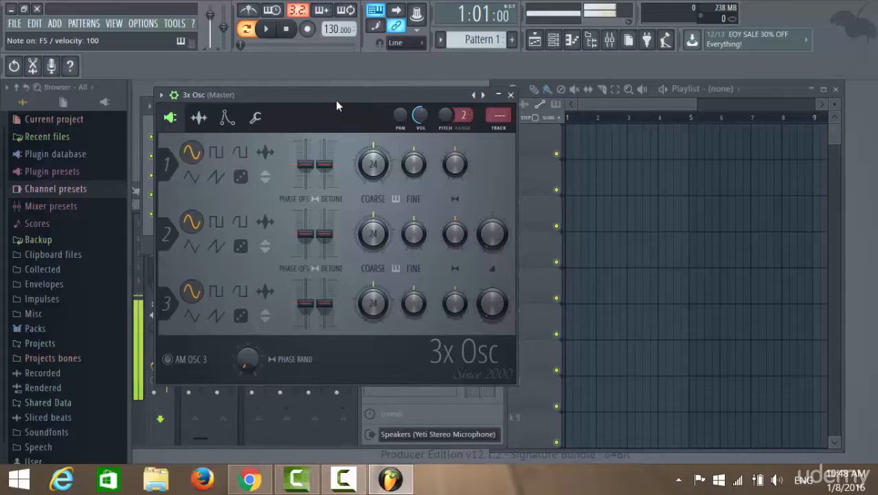
key(v)
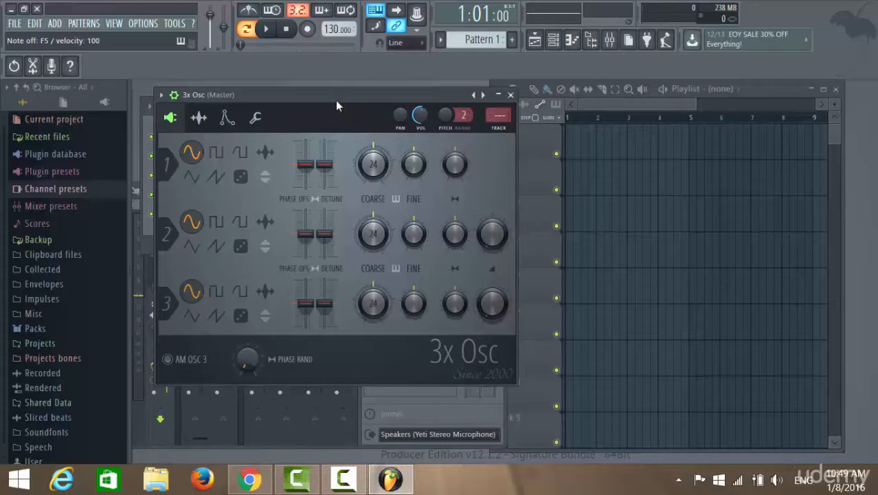
key(c)
key(b)
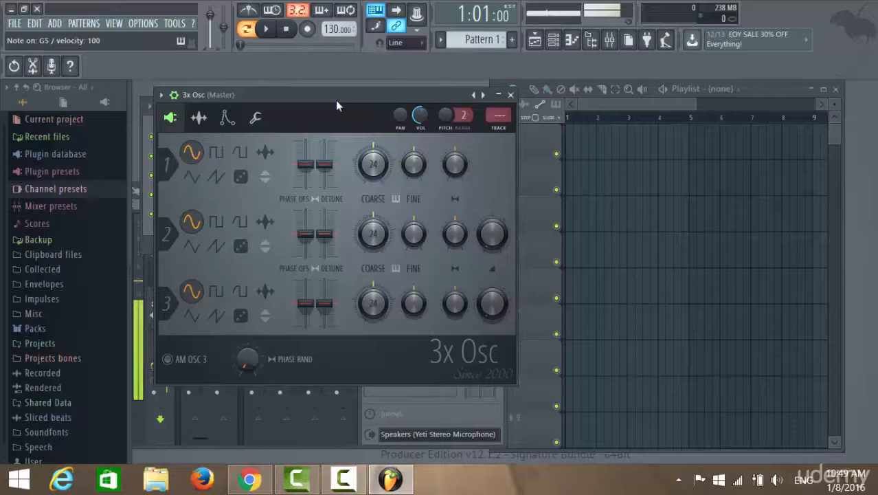
key(v)
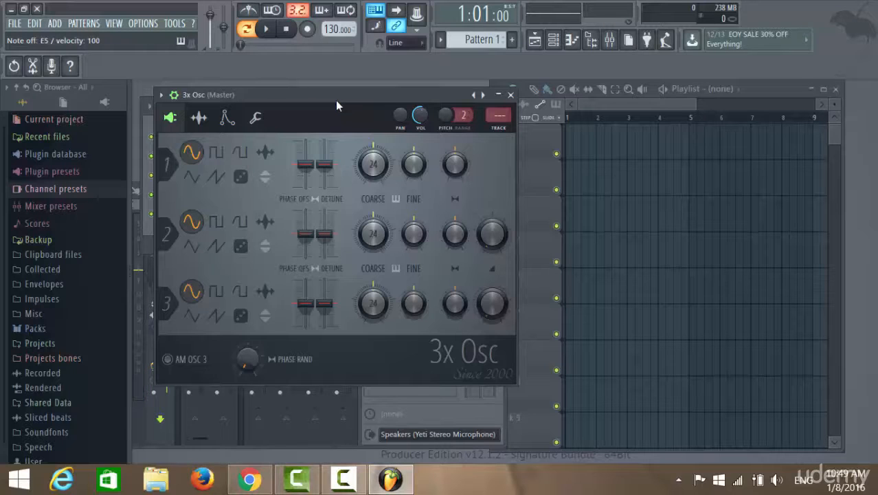
key(c)
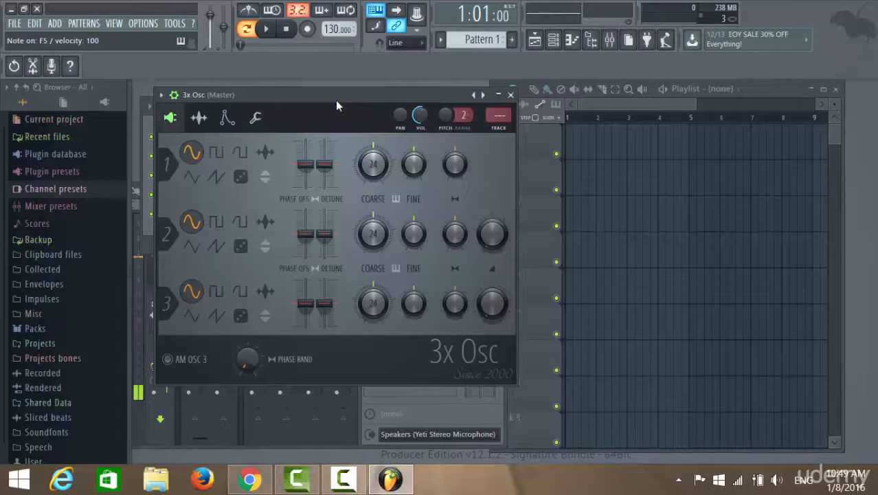
key(m)
key(n)
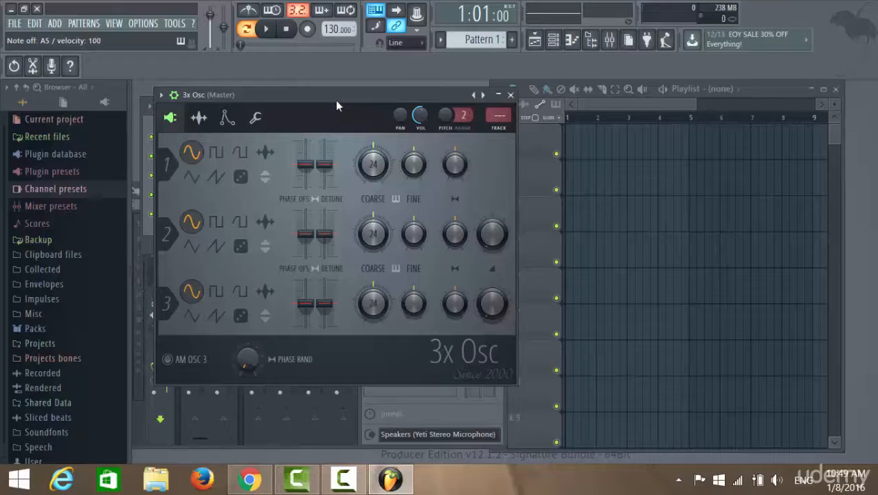
Step: Try the custom sample shape without loading a file, and the noise shape on oscillator 1, auditioning noise with F5
click(265, 151)
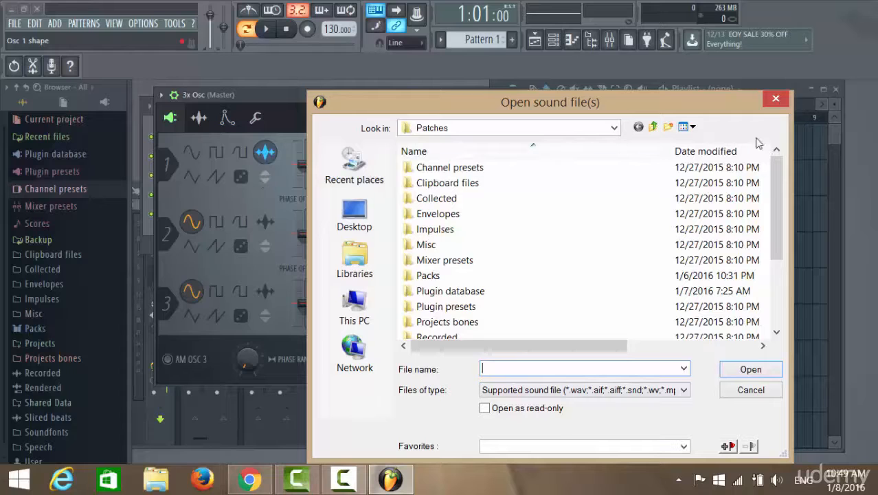
click(776, 100)
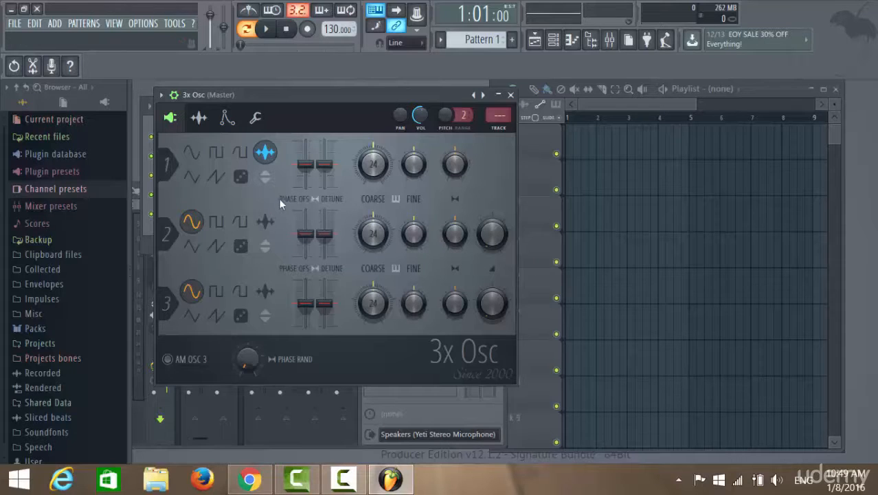
click(240, 176)
key(v)
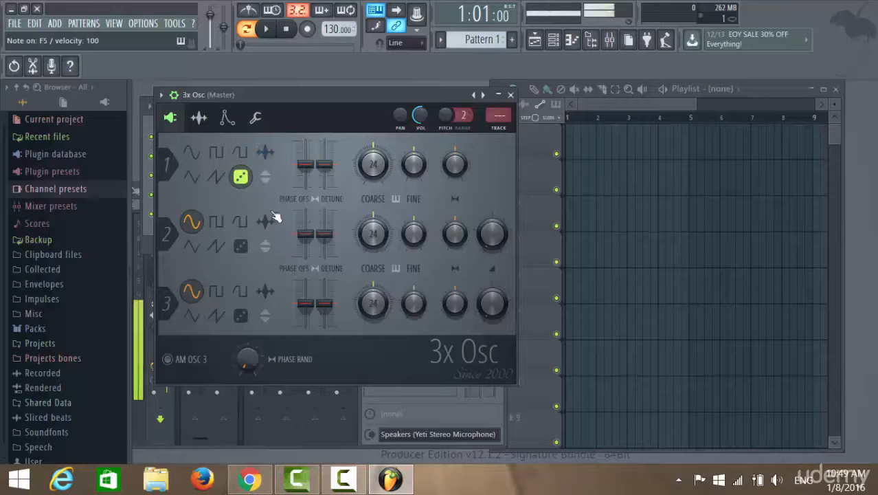
Step: Try the sawtooth shape on oscillator 1, settle on the triangle shape, and play F5 to audition it
click(216, 177)
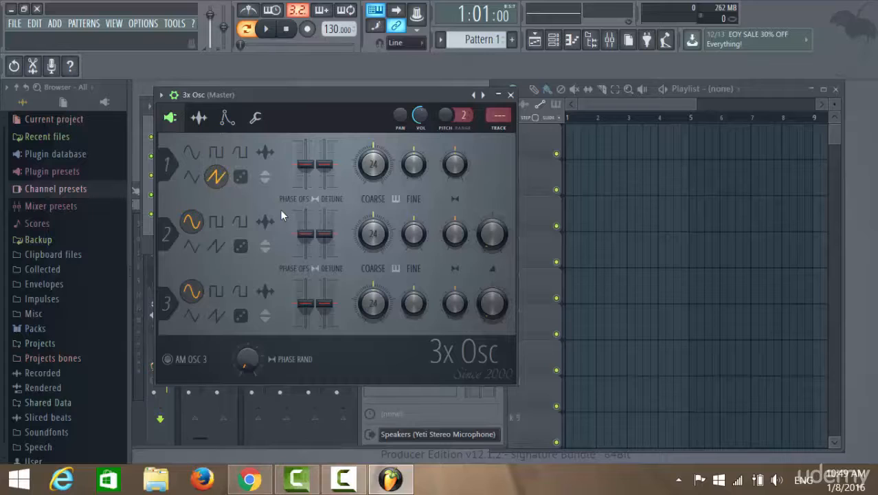
click(192, 177)
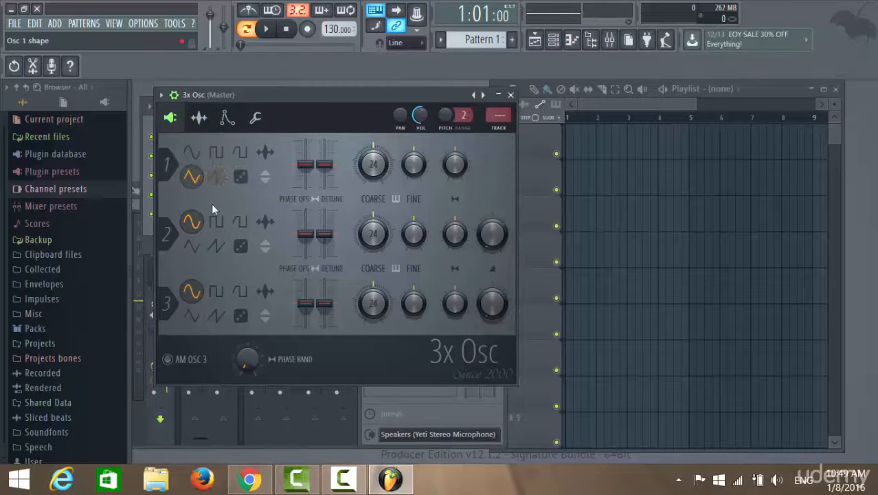
key(v)
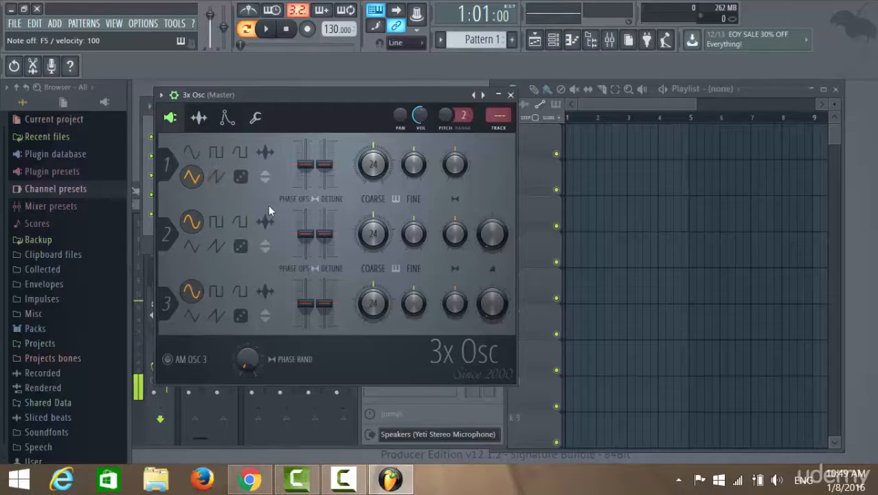
Step: Play a long run of test notes, including C5, D5, F5 and G5, to audition oscillator 1's triangle shape
key(c)
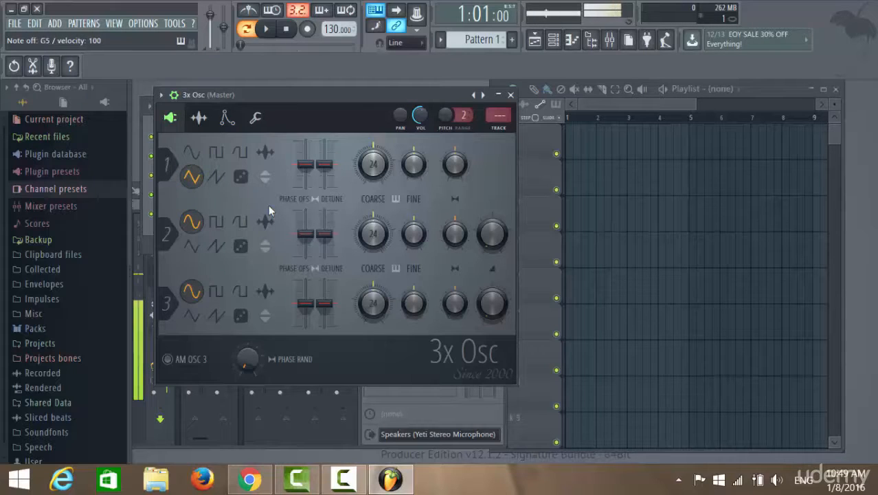
key(x)
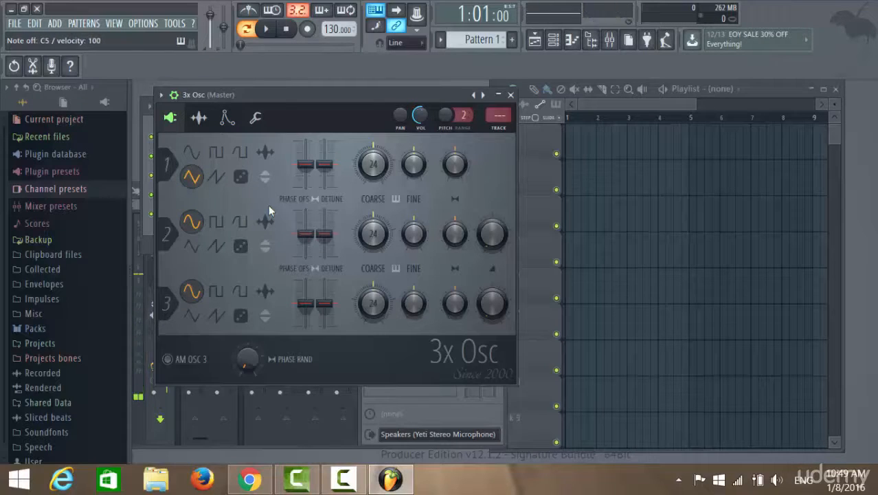
key(n)
key(v)
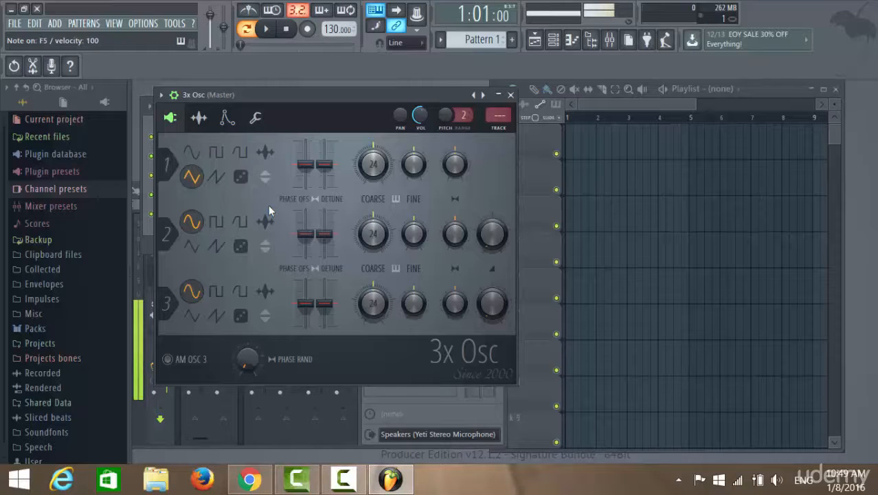
key(v)
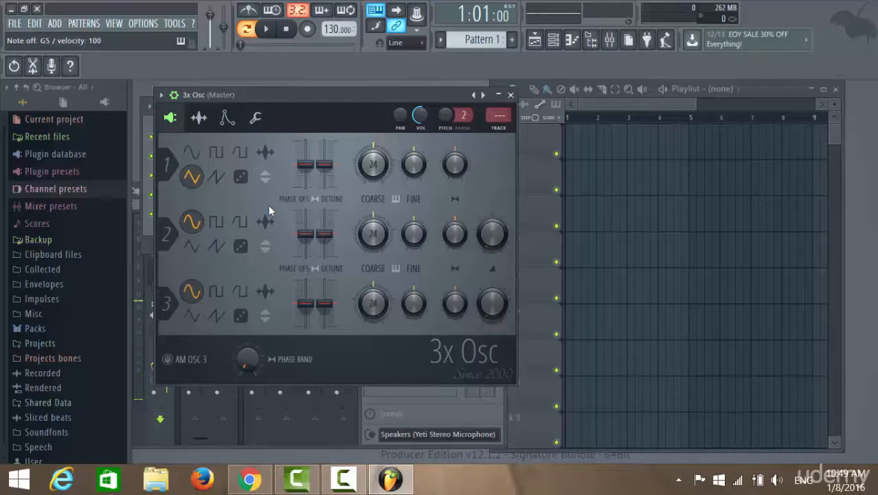
key(v)
key(b)
key(m)
key(b)
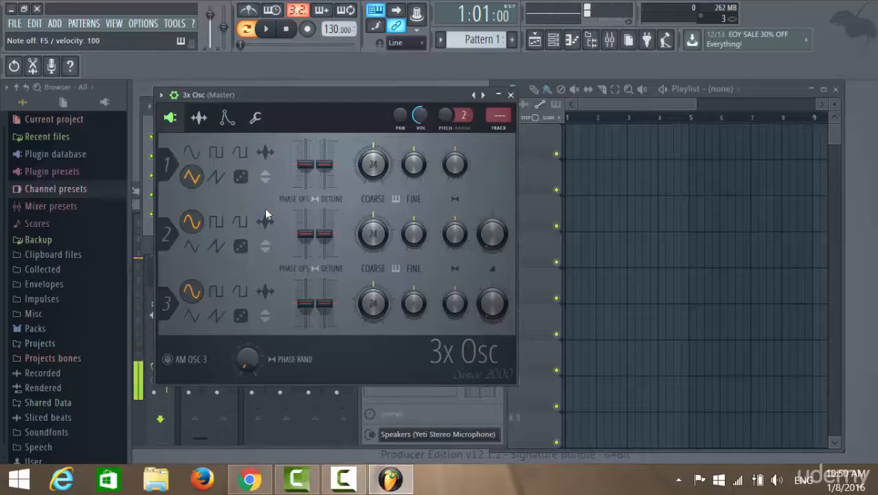
key(z)
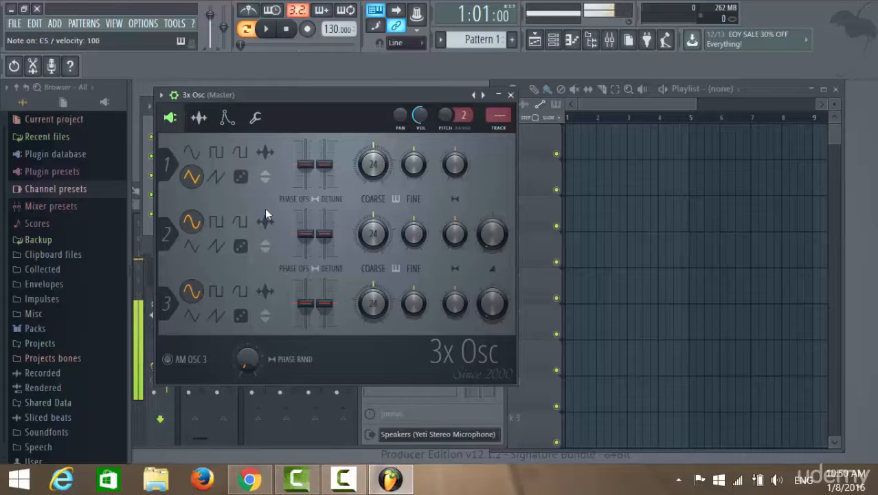
key(x)
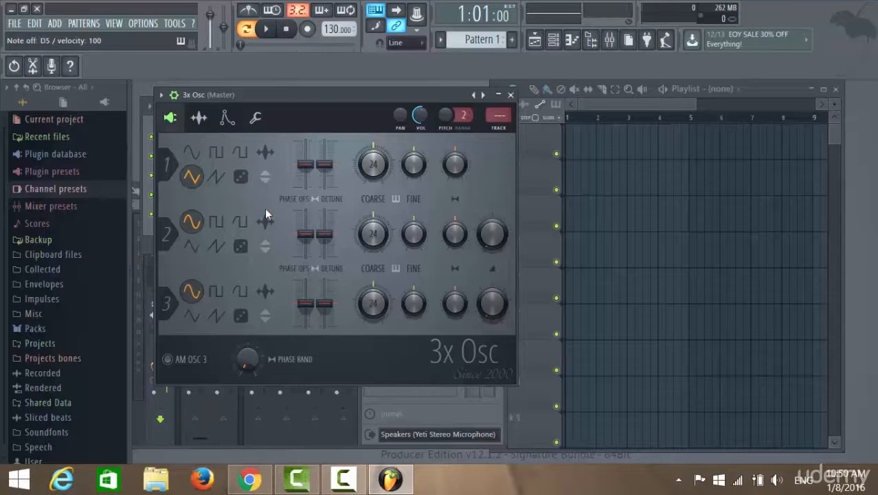
key(c)
key(v)
key(b)
key(z)
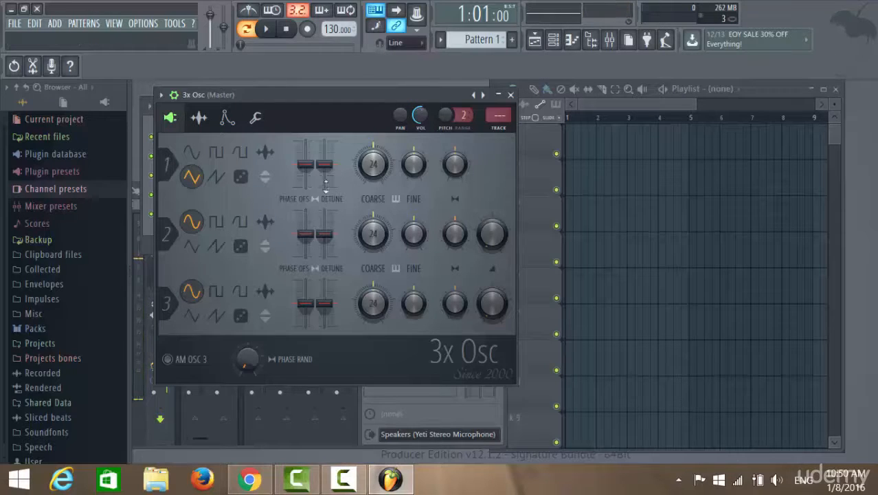
Step: Lower oscillator 1's detune slightly, try nudging its phase offset to about -3%, and play test notes
drag(331, 169, 333, 177)
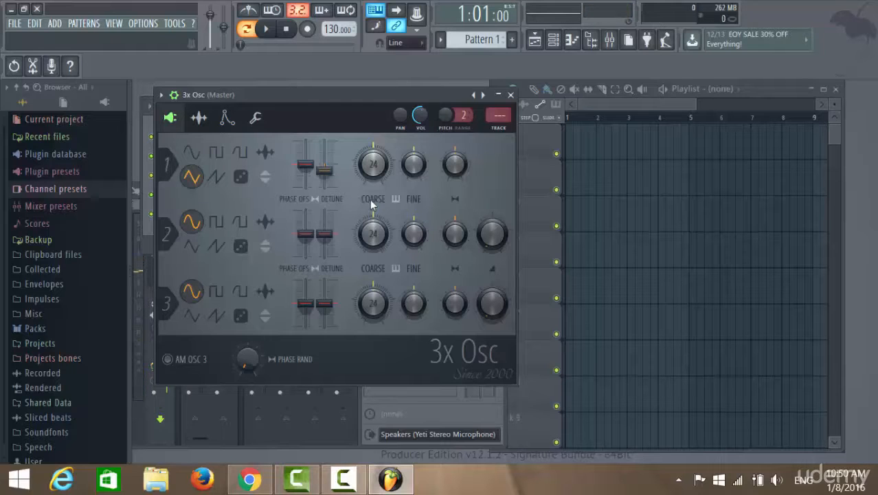
key(q)
key(z)
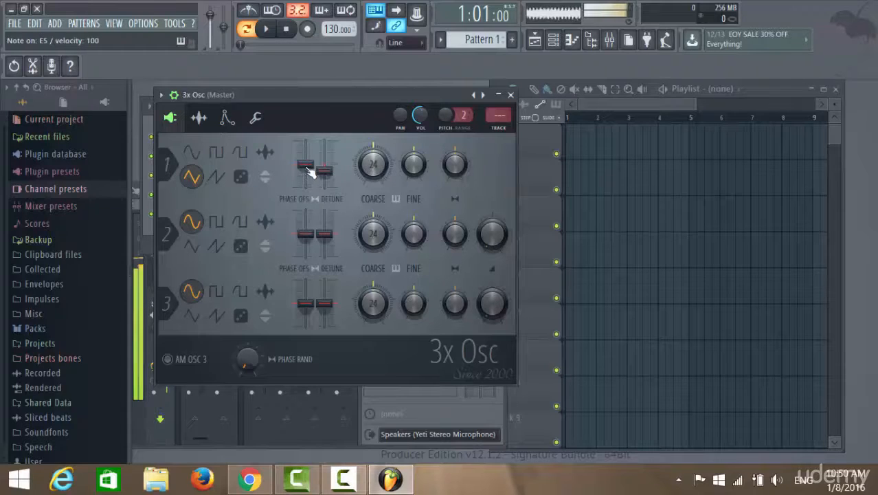
mouse_move(306, 167)
mouse_down()
mouse_move(306, 146)
mouse_move(306, 194)
mouse_move(306, 165)
mouse_up()
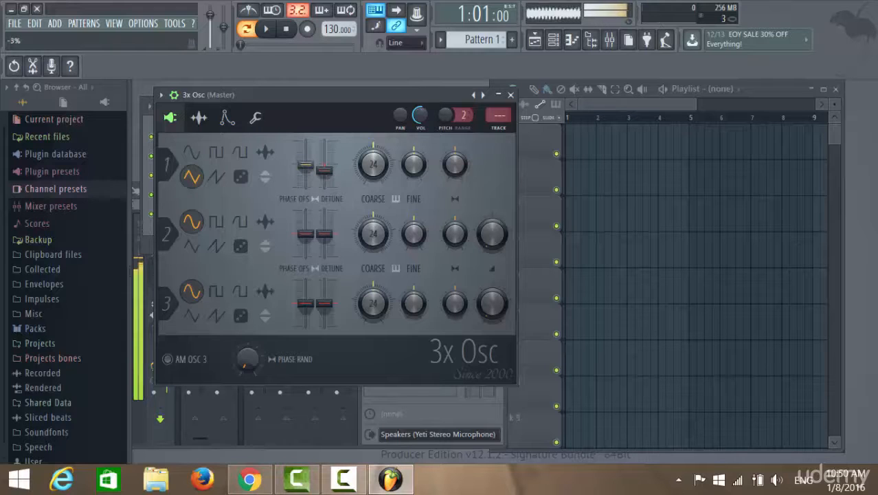
key(c)
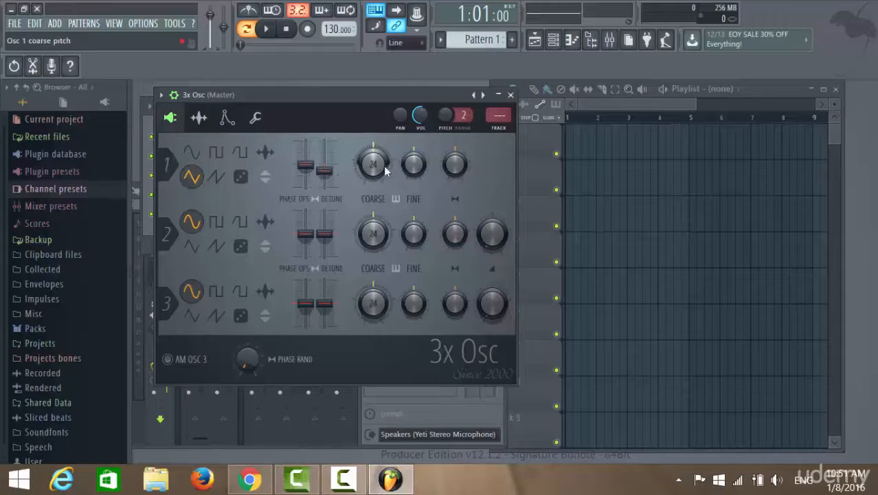
Step: Lower oscillator 1's coarse pitch all the way to the knob's 0 setting and play test notes, including C4
drag(376, 168, 375, 178)
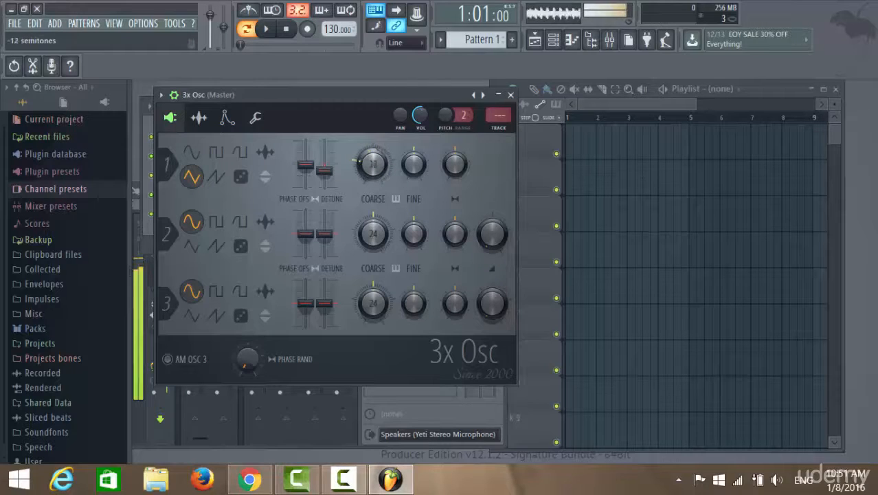
mouse_move(375, 209)
mouse_down()
mouse_move(375, 148)
mouse_move(376, 209)
mouse_up()
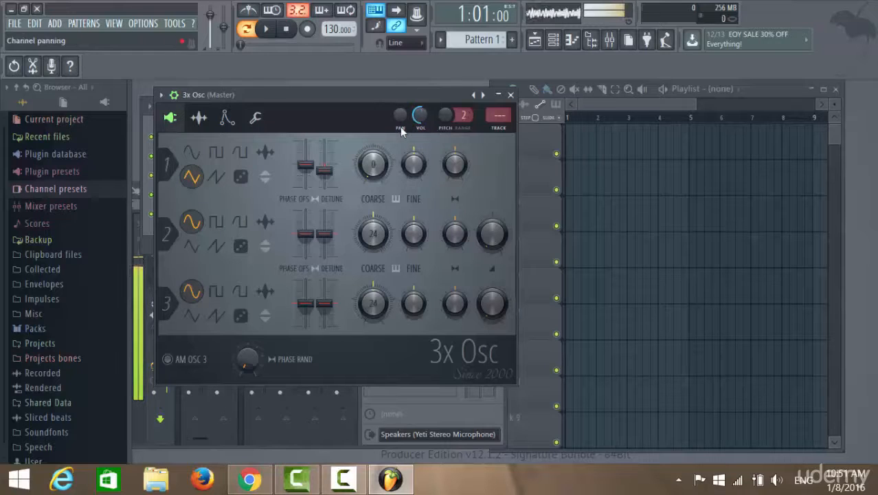
key(c)
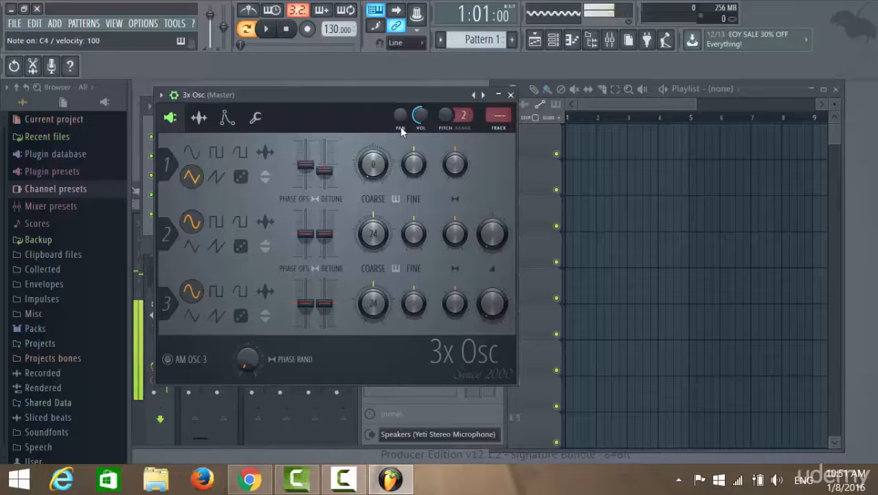
key(b)
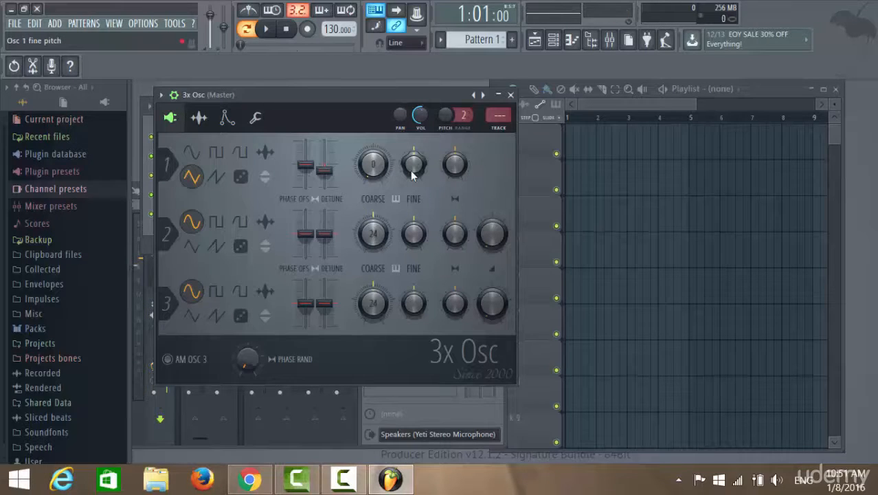
Step: Try changing oscillator 1's fine pitch around test notes and look at the knob's automation options without choosing one
key(c)
mouse_move(413, 174)
mouse_down()
mouse_move(413, 202)
mouse_move(413, 160)
mouse_up()
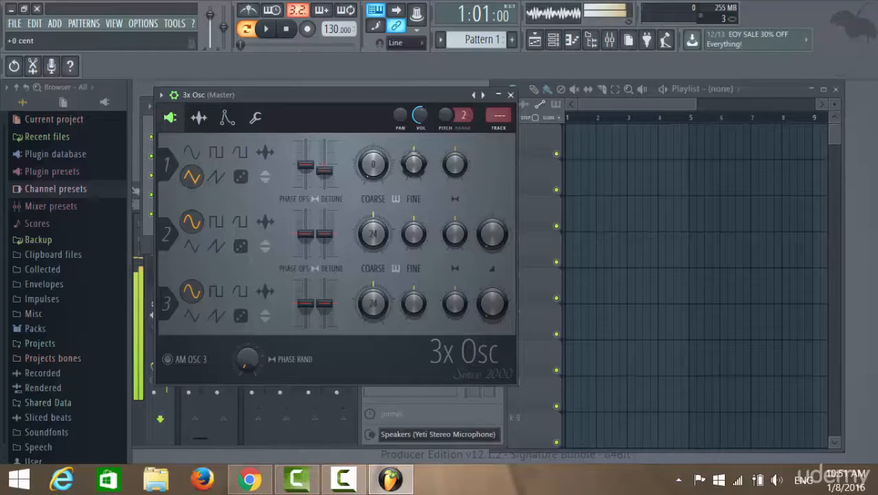
right_click(413, 174)
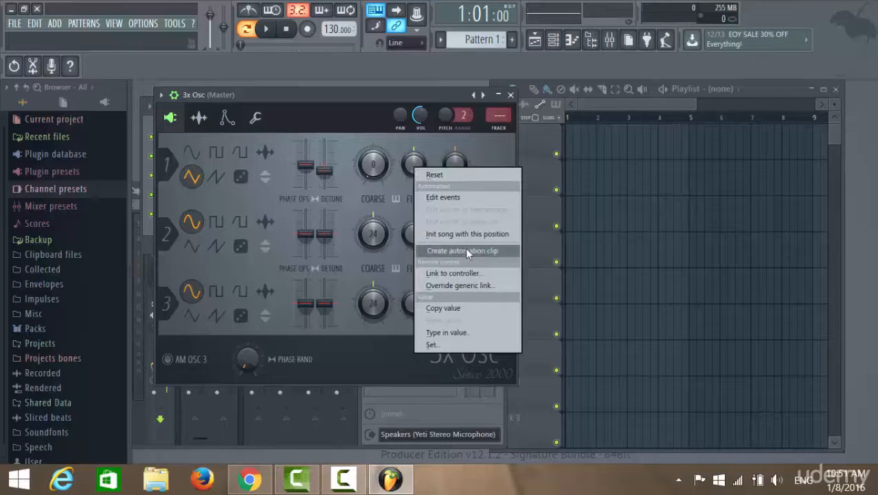
click(381, 143)
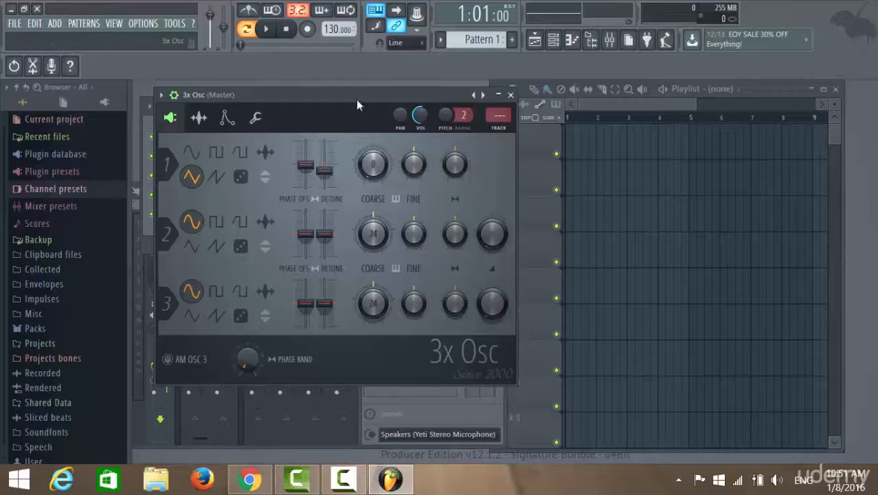
Step: Move the 3x Osc window off the channel rack and open the 3x Osc channel's piano roll maximized
drag(356, 100, 551, 143)
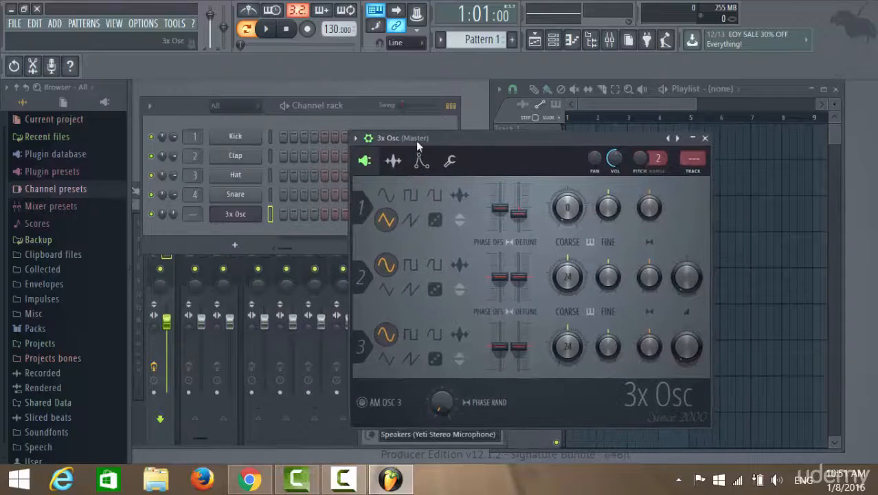
click(363, 108)
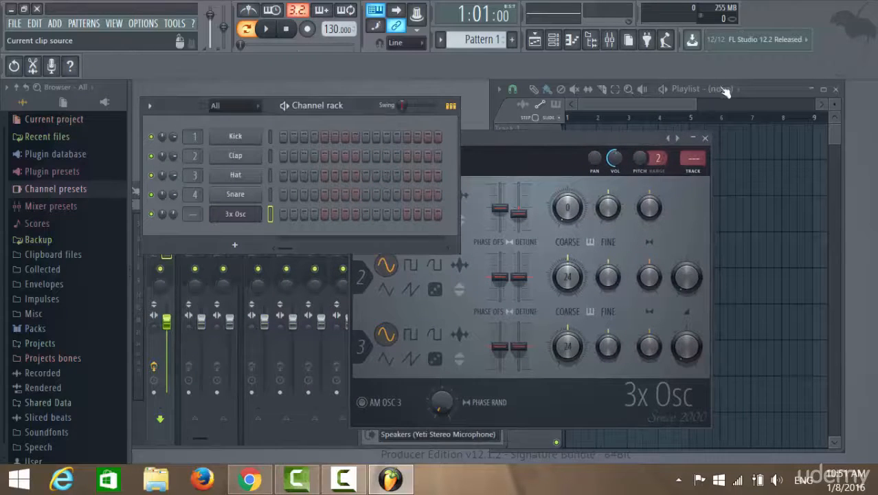
click(552, 143)
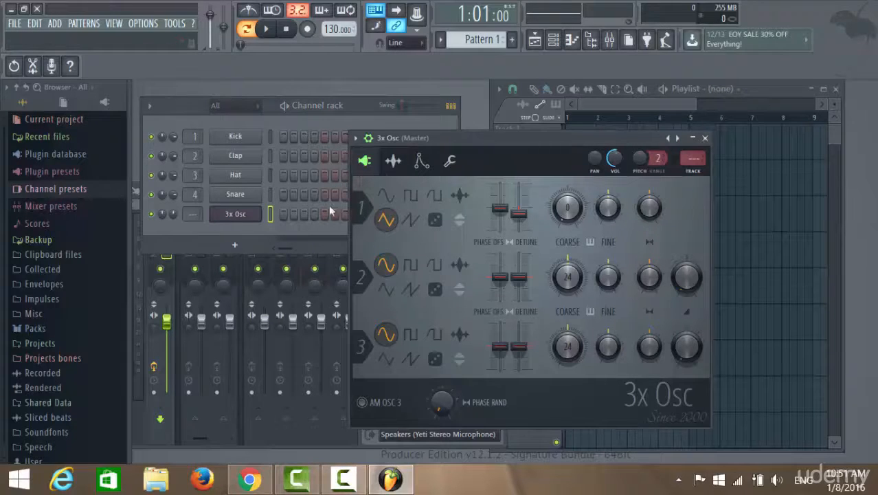
right_click(260, 210)
click(297, 214)
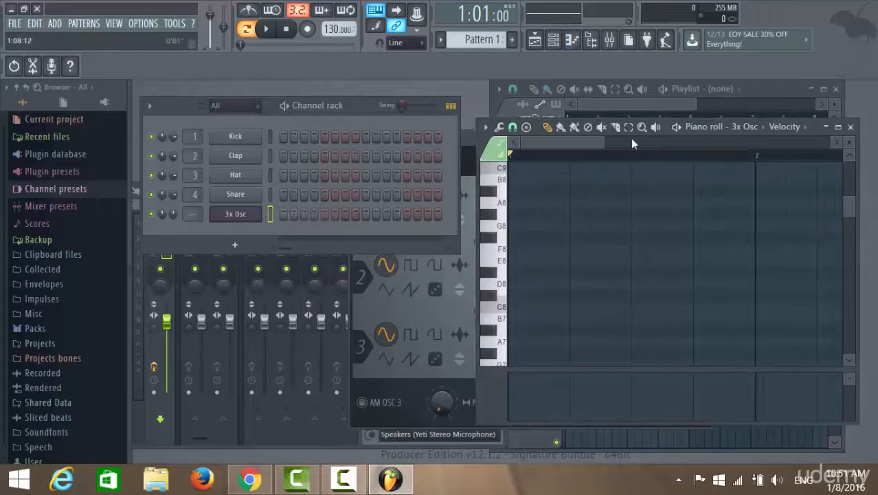
click(839, 126)
Step: Play a few test notes, and draw a chord of G5, E5 and C5 at the start of bar 1
key(c)
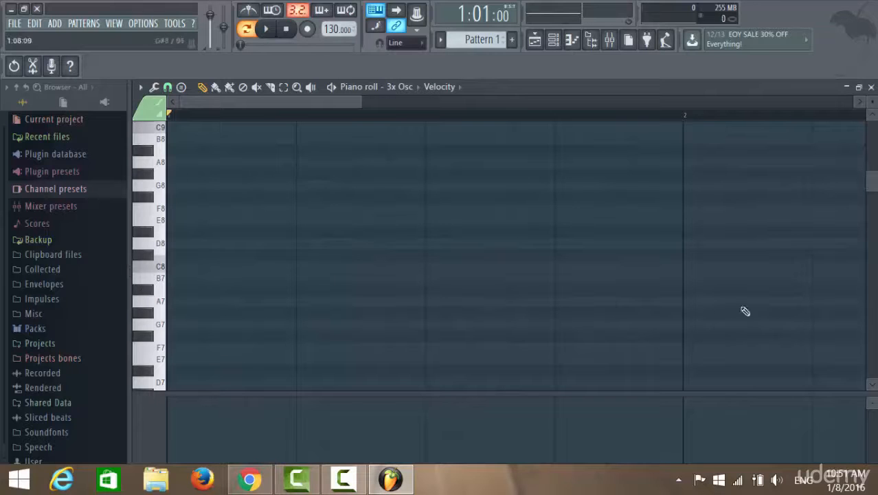
key(z)
key(b)
key(c)
drag(872, 186, 873, 257)
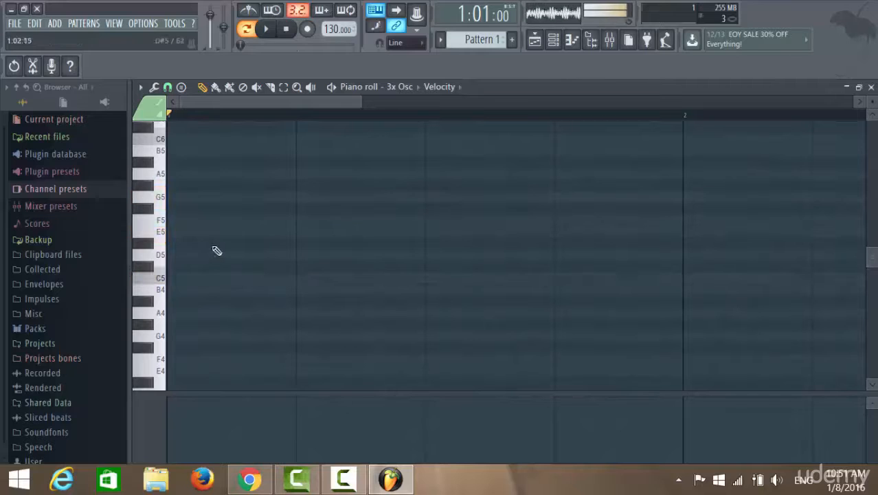
click(173, 197)
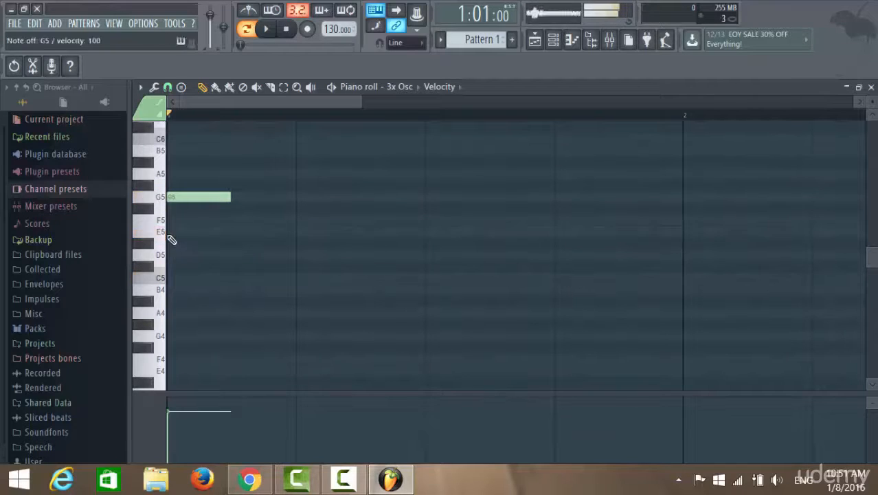
click(172, 231)
click(178, 278)
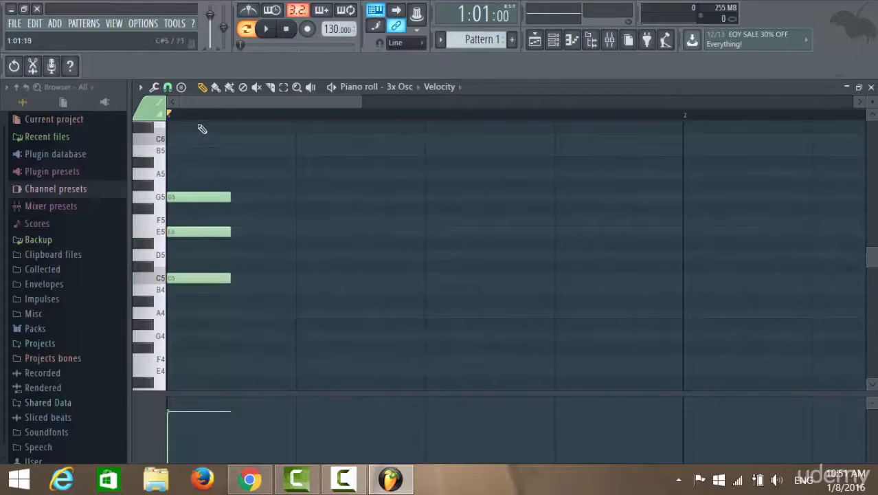
Step: Select all three chord notes and stretch them together from the start of bar 1 to about bar 5
click(283, 87)
drag(187, 156, 196, 340)
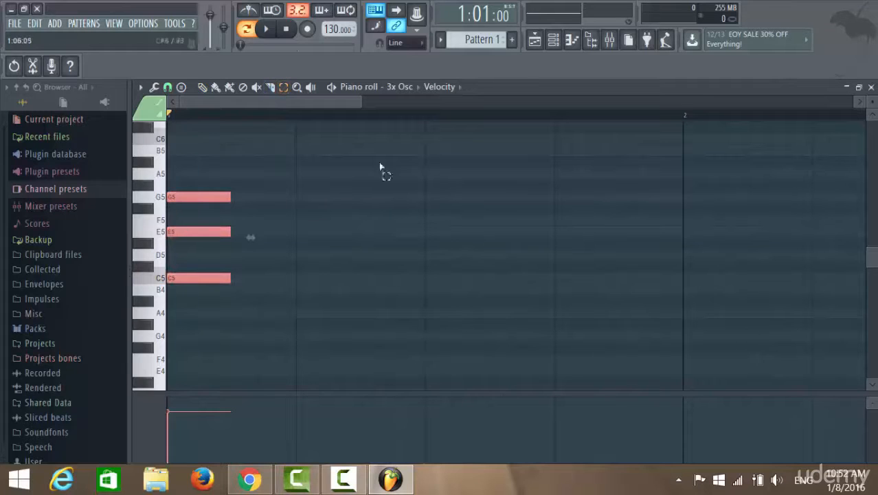
click(204, 88)
drag(362, 102, 801, 103)
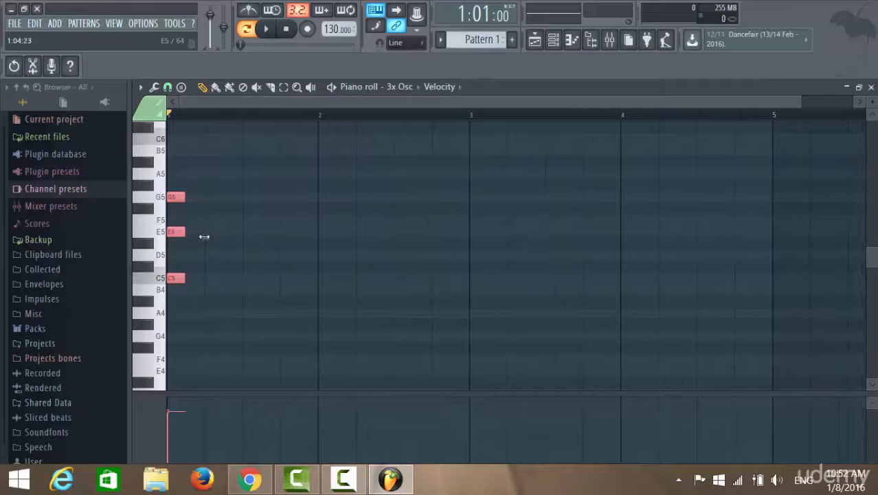
drag(204, 236, 791, 239)
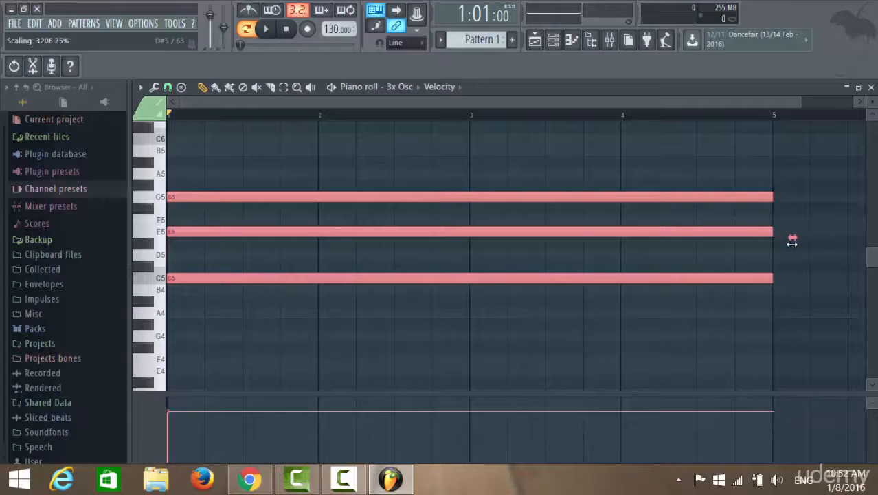
drag(793, 239, 793, 237)
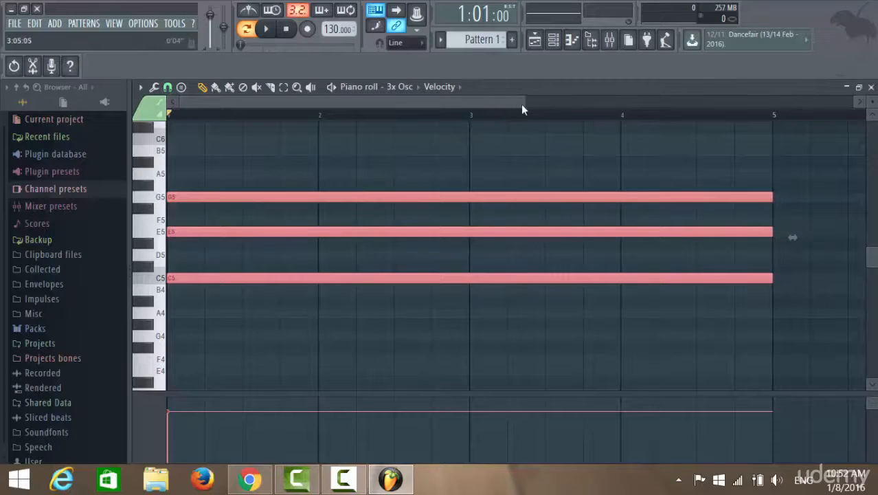
Step: Trim the three chord notes to end exactly at the start of bar 5 and play the pattern
drag(523, 103, 476, 141)
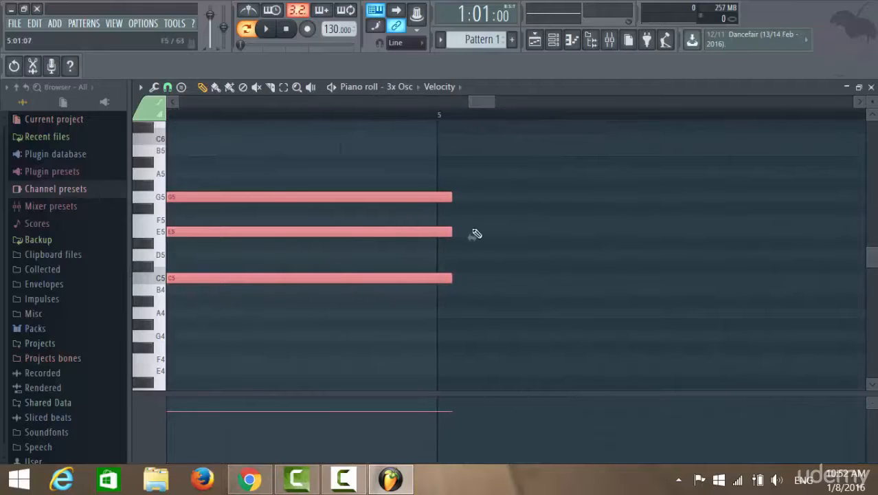
drag(474, 235, 456, 237)
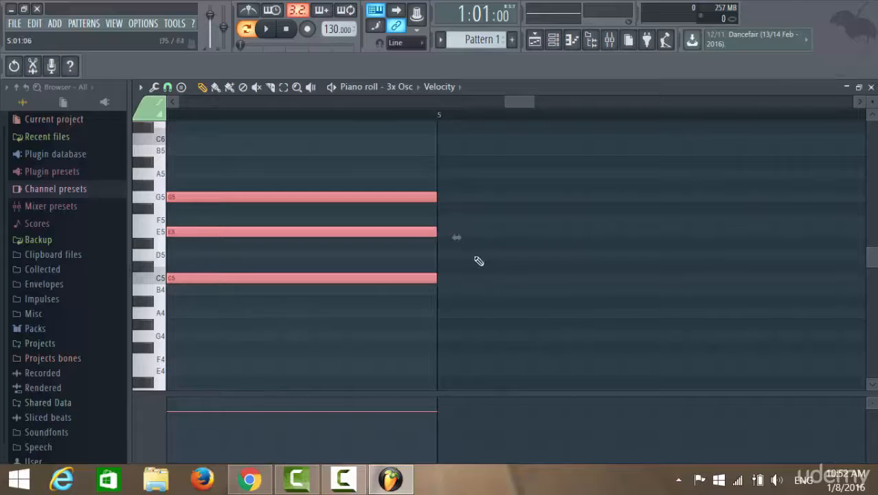
drag(505, 101, 79, 113)
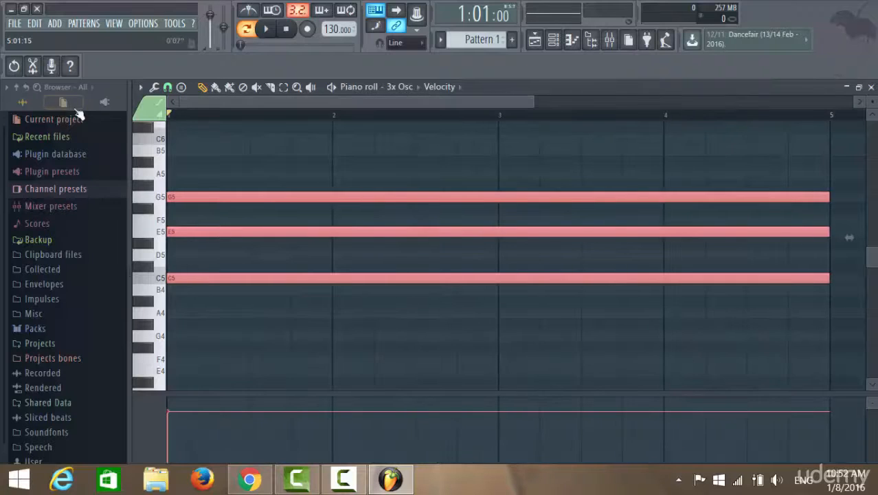
click(266, 29)
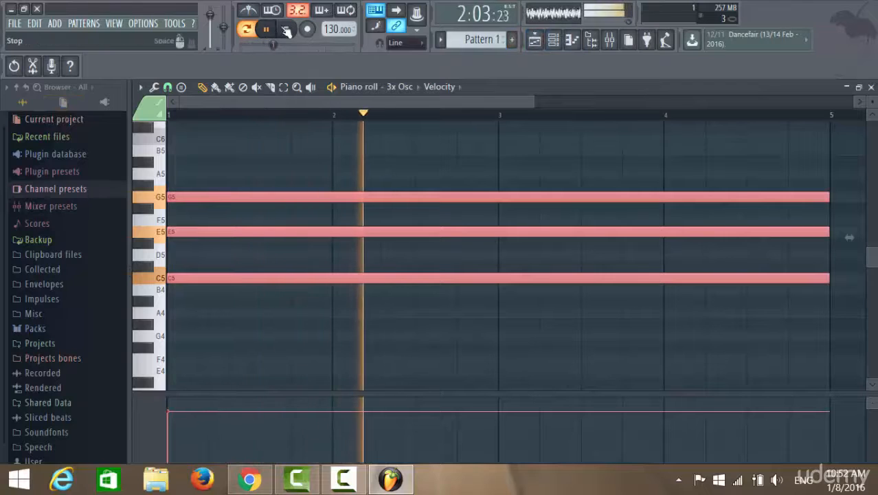
Step: Stop the pattern's playback, and briefly show and hide the channel rack over the piano roll
key(space)
click(554, 39)
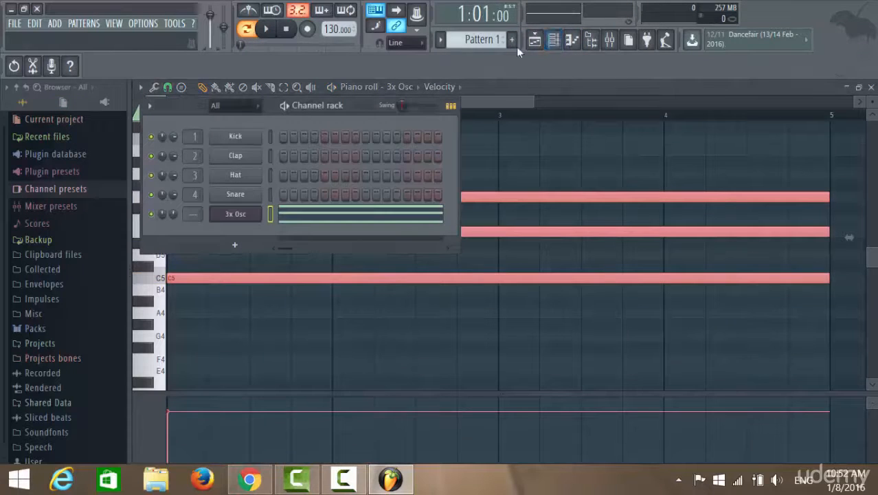
click(556, 38)
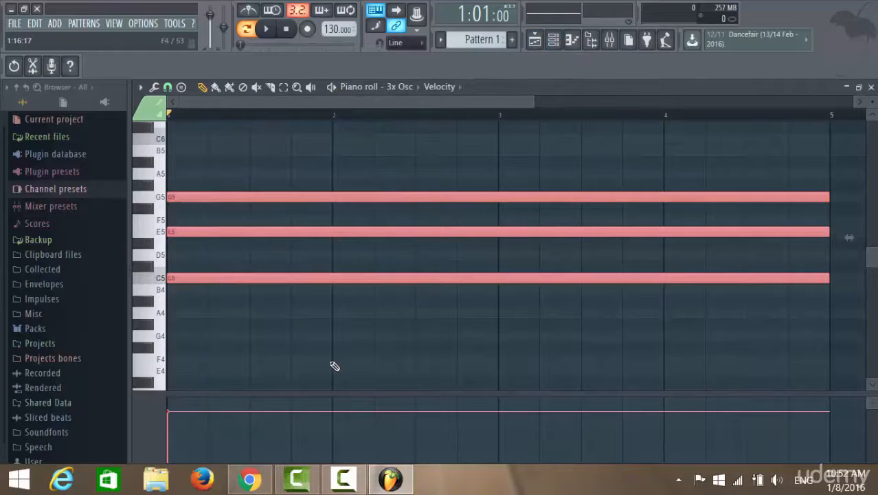
Step: Audition the 3x Osc sound live by playing arpeggios around C5, E5, G5 and C6 without recording them
key(q)
key(t)
key(e)
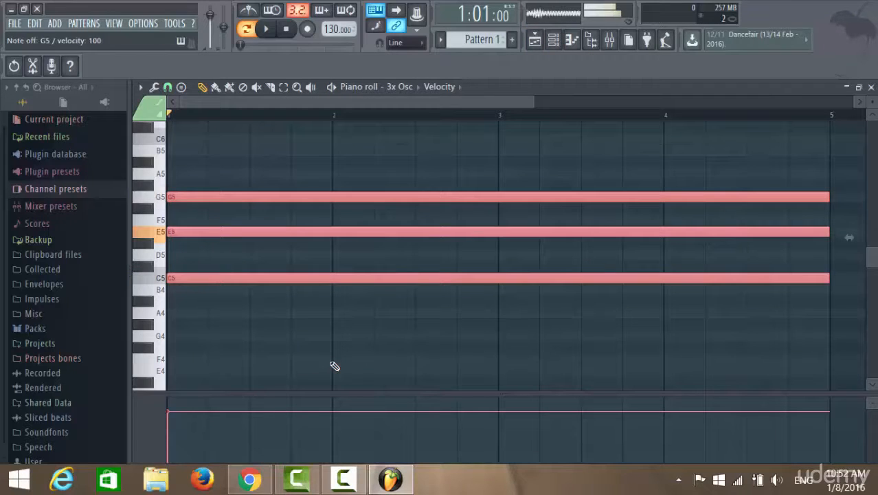
key(t)
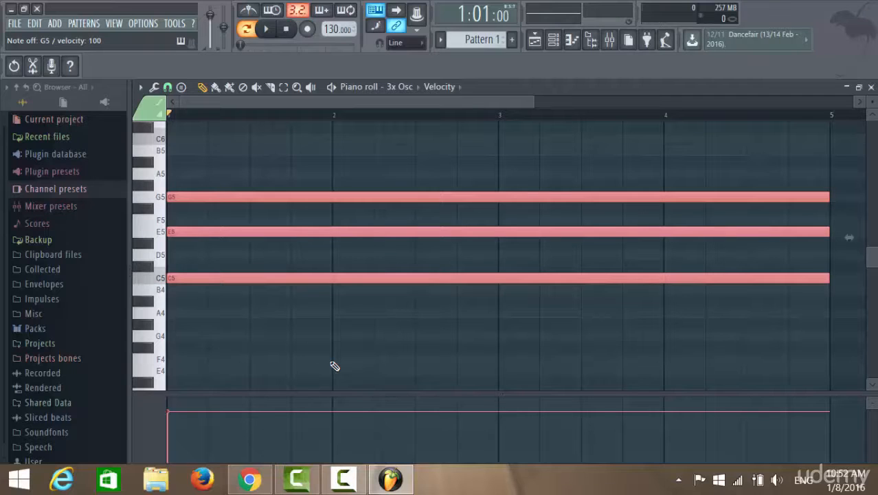
key(q)
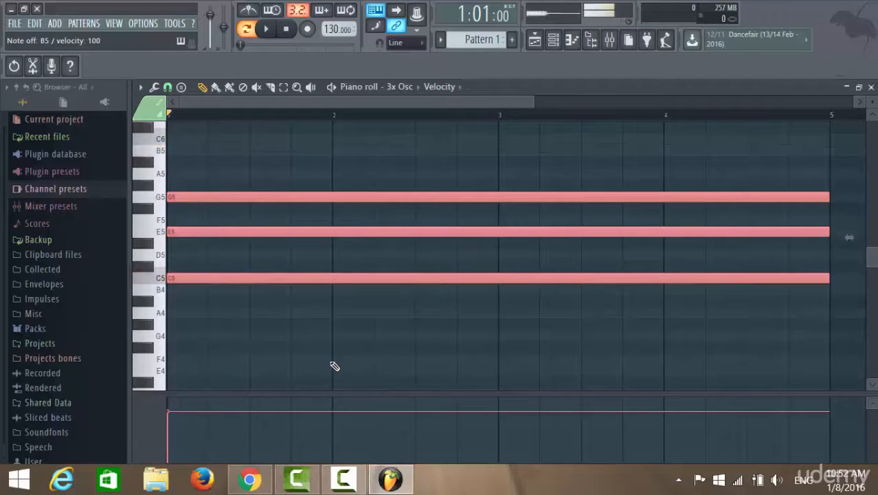
key(q)
key(i)
key(q)
key(t)
key(q)
key(t)
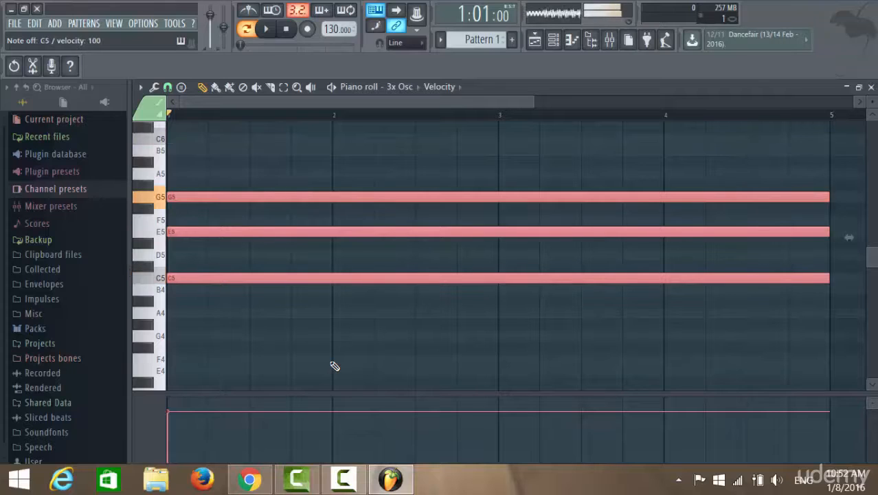
key(q)
key(i)
key(t)
key(e)
key(t)
key(q)
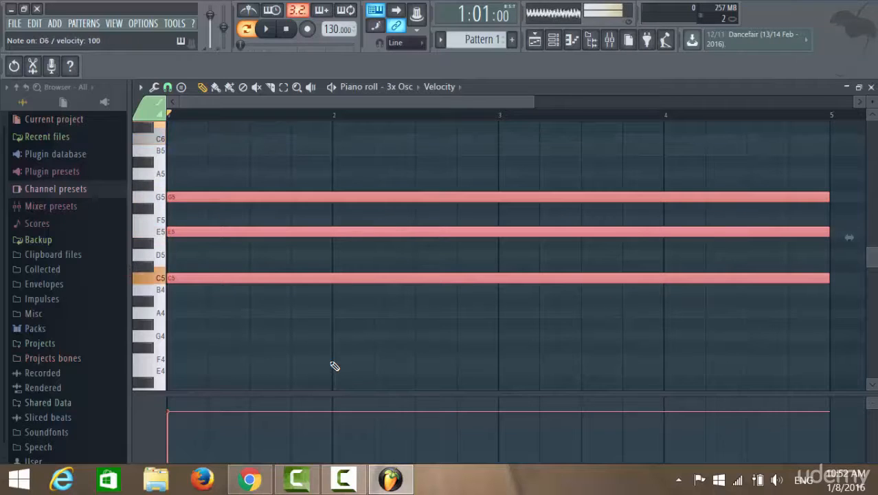
key(t)
key(q)
key(i)
key(t)
key(e)
key(t)
key(q)
key(t)
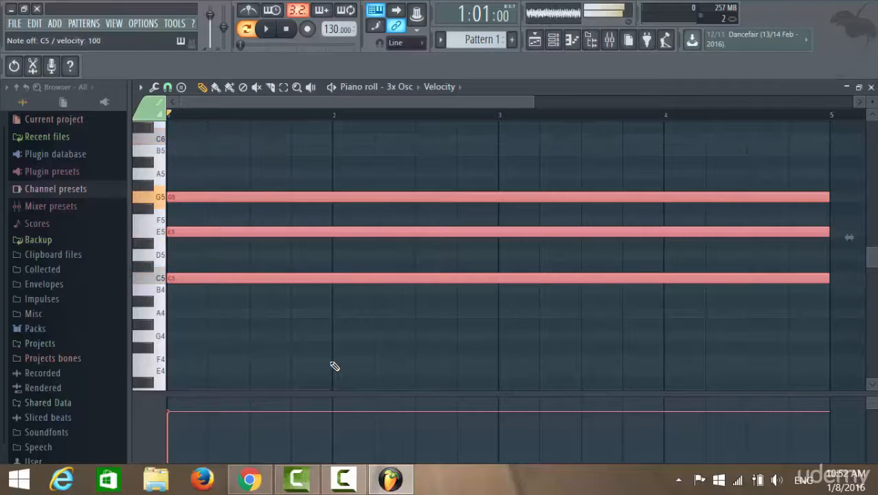
key(e)
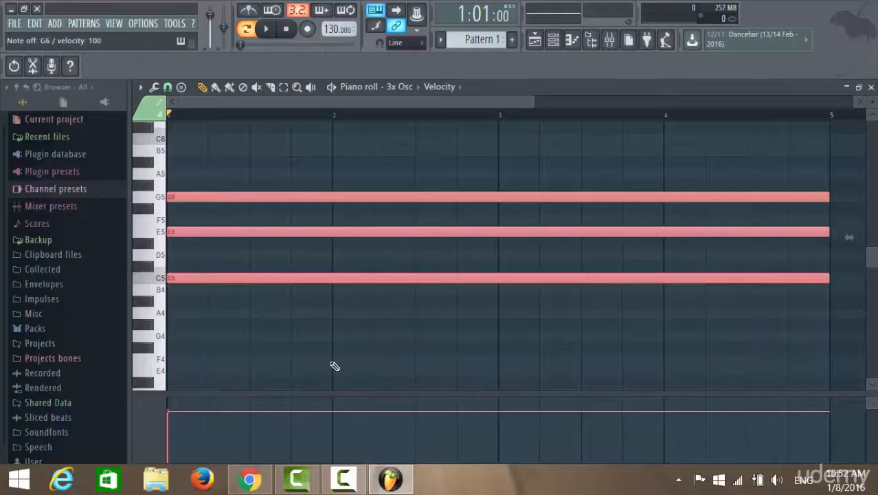
key(q)
key(t)
key(t)
key(q)
key(t)
key(e)
key(i)
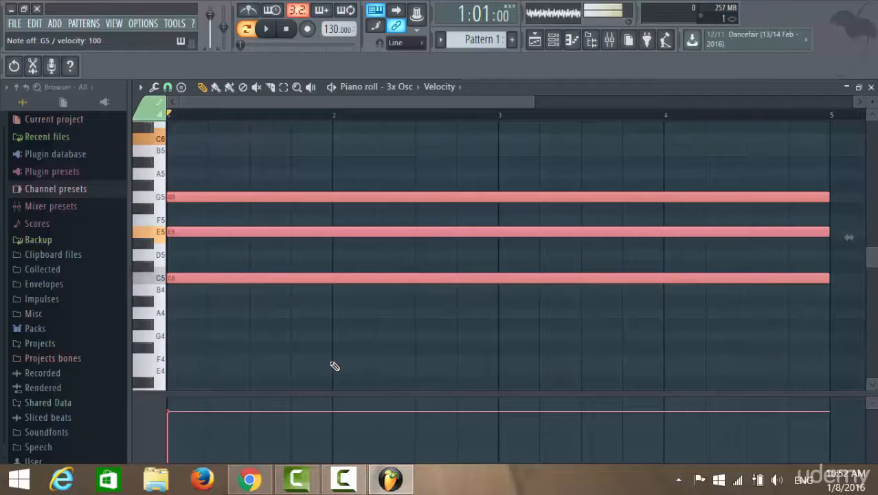
key(t)
key(q)
key(t)
key(e)
key(t)
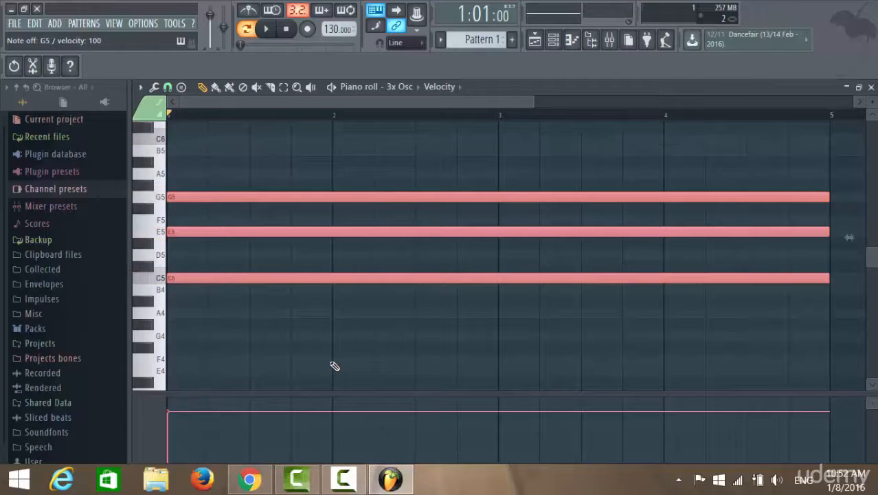
key(u)
key(u)
key(m)
key(q)
key(q)
key(n)
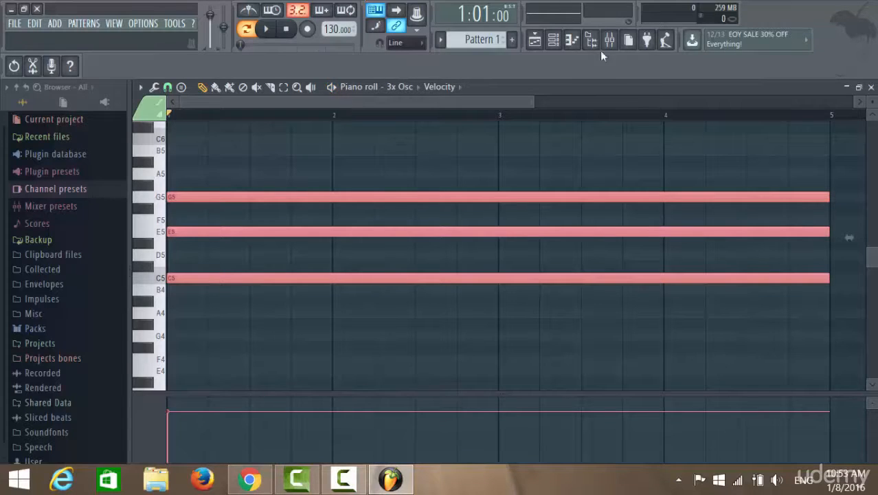
Step: Open the playlist maximized and place two Pattern 1 clips on Track 1, starting at bars 1 and 5
click(534, 40)
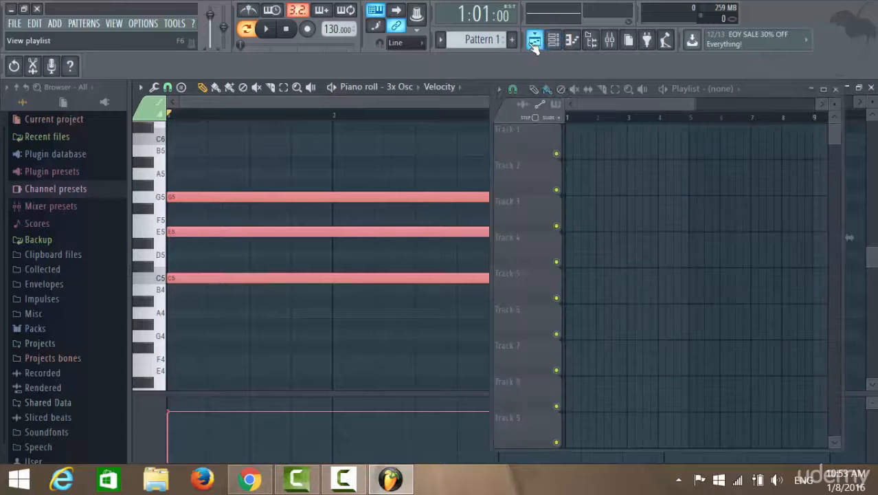
click(825, 90)
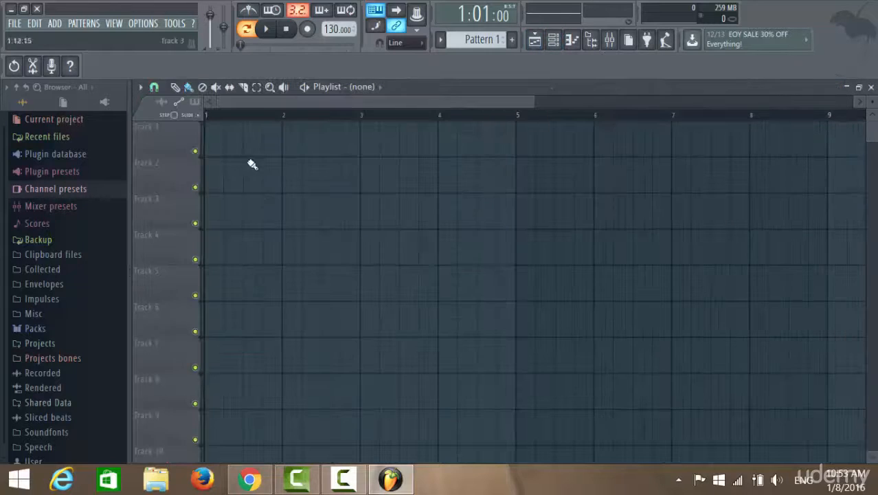
click(216, 142)
drag(483, 140, 419, 138)
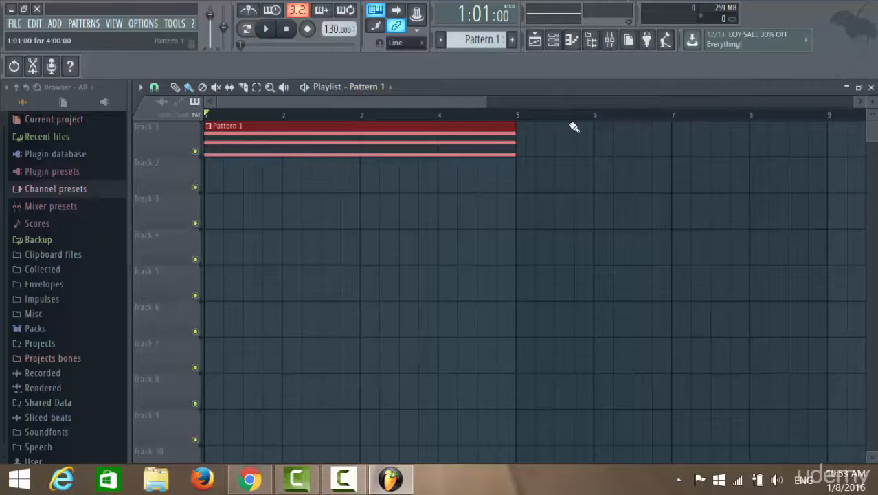
click(555, 141)
drag(599, 133, 569, 137)
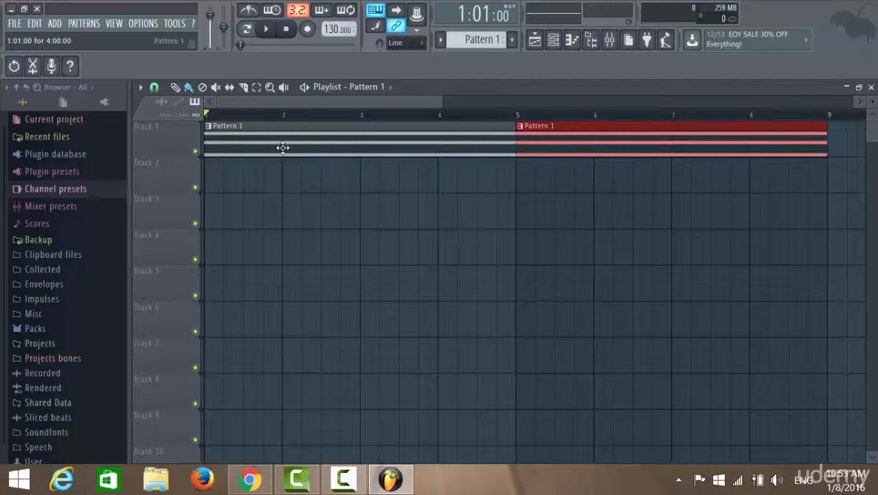
Step: Open the 3x Osc instrument window from its channel and move it closer to the channel list
double_click(400, 151)
click(553, 40)
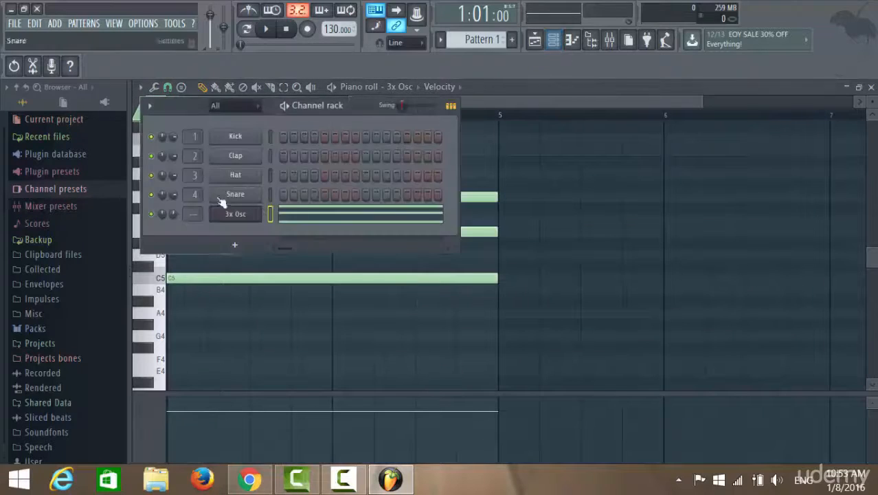
right_click(255, 214)
click(242, 225)
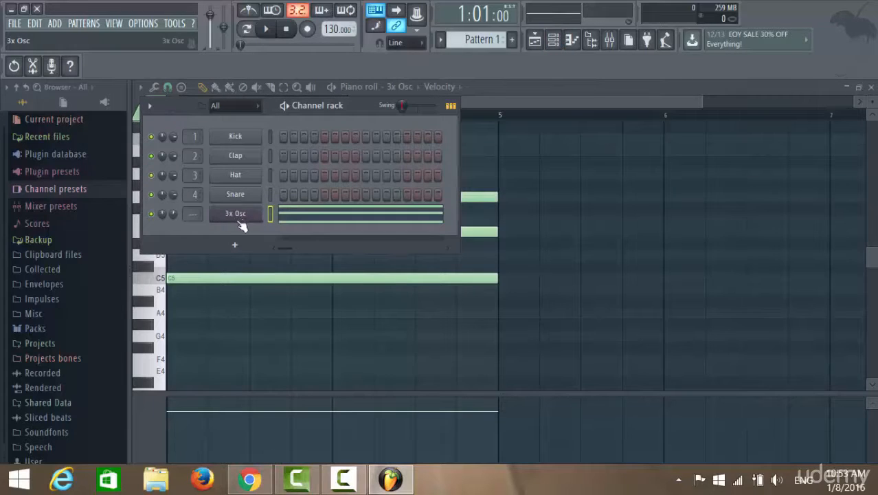
click(237, 218)
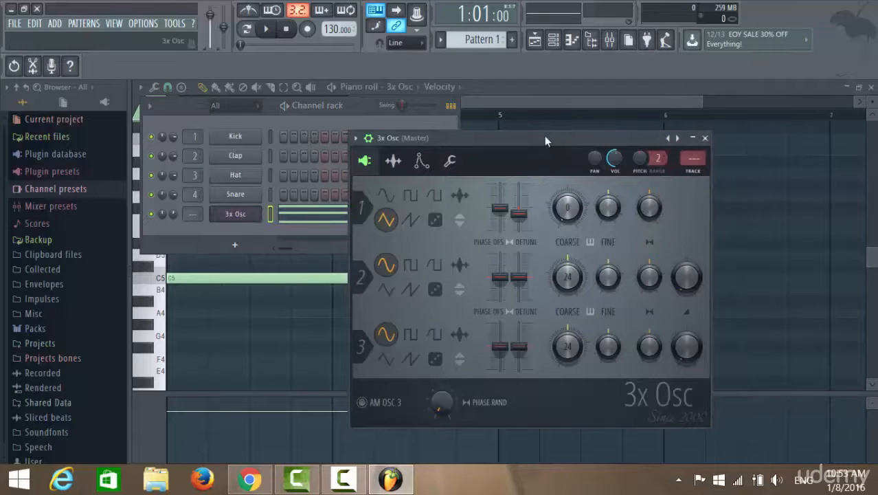
drag(544, 136, 448, 126)
Step: Create an automation clip for oscillator 1's fine pitch and return to the playlist
right_click(513, 201)
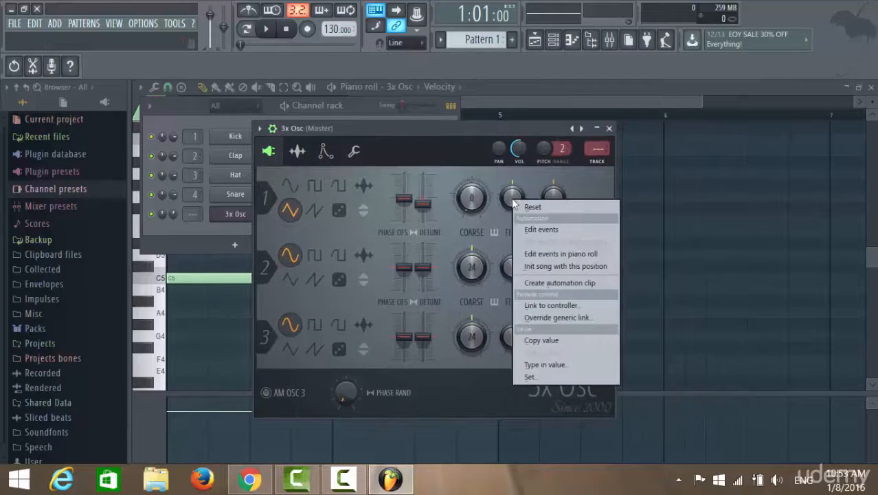
click(507, 178)
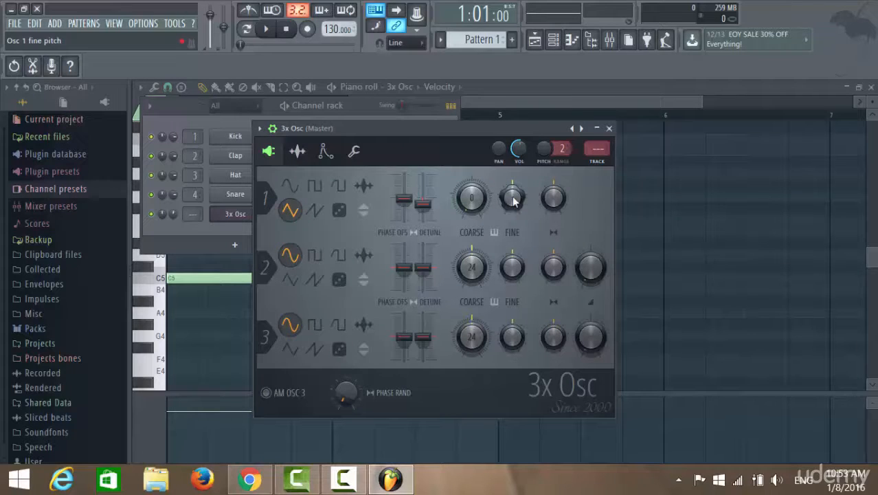
right_click(513, 201)
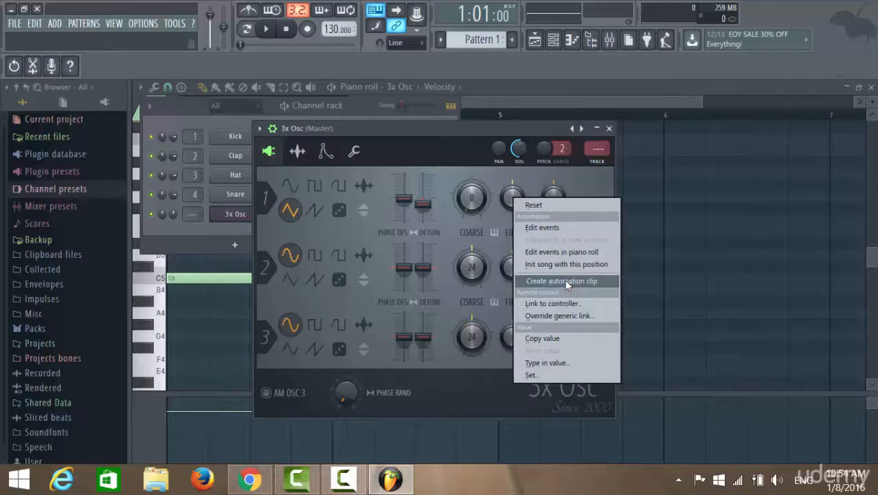
click(564, 280)
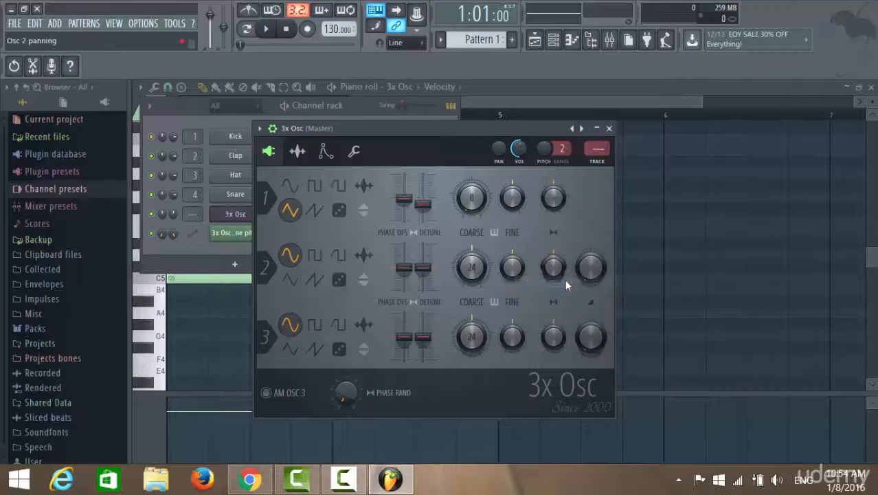
click(589, 105)
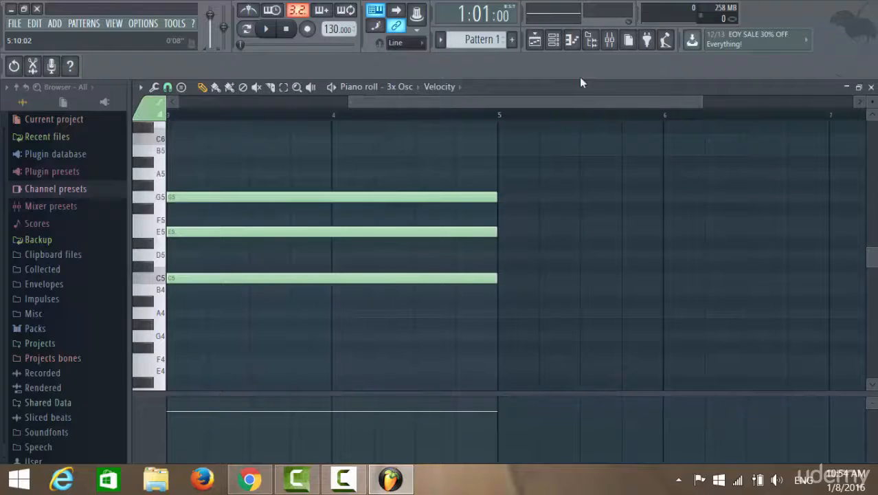
click(536, 40)
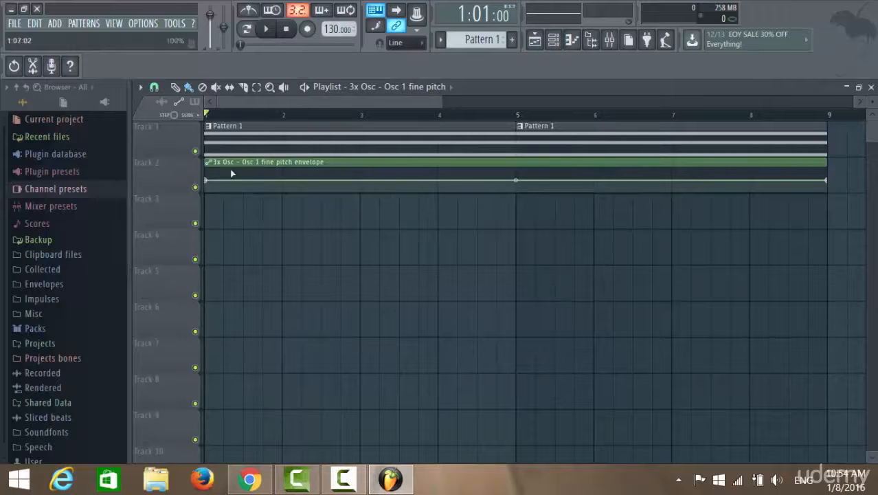
Step: Reopen the 3x Osc instrument to check oscillator 1's fine pitch knob, and close its window
click(553, 40)
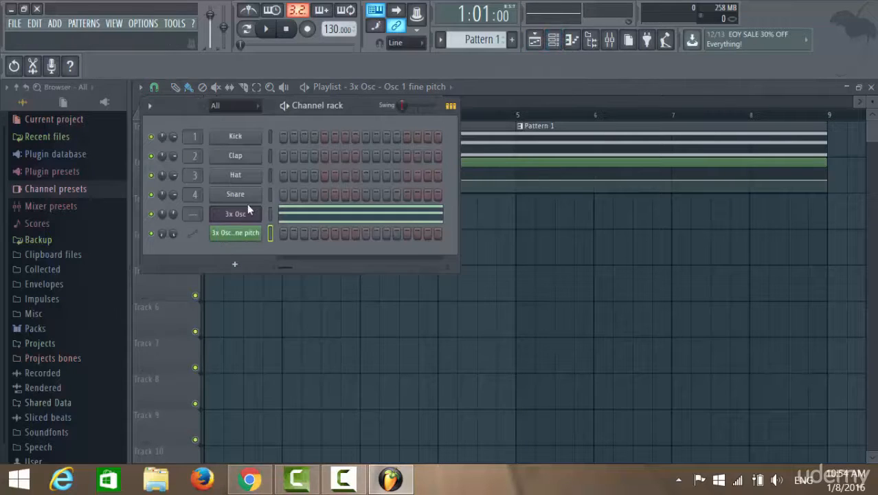
click(245, 223)
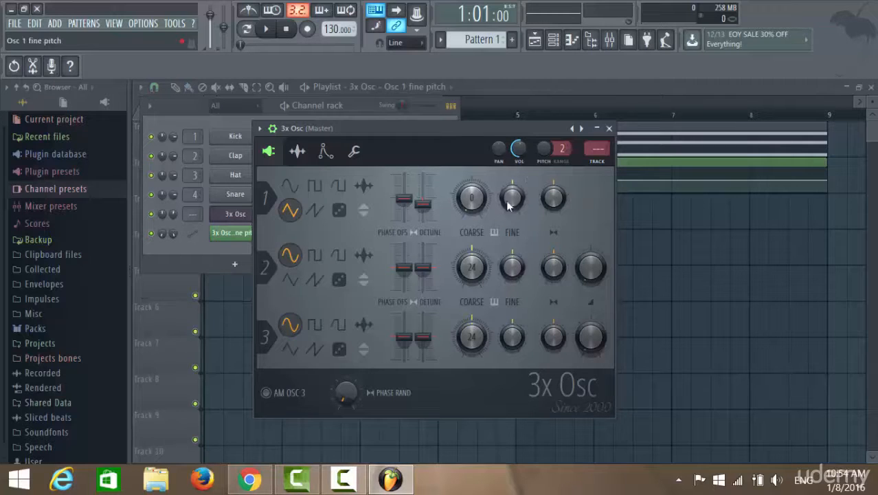
click(609, 128)
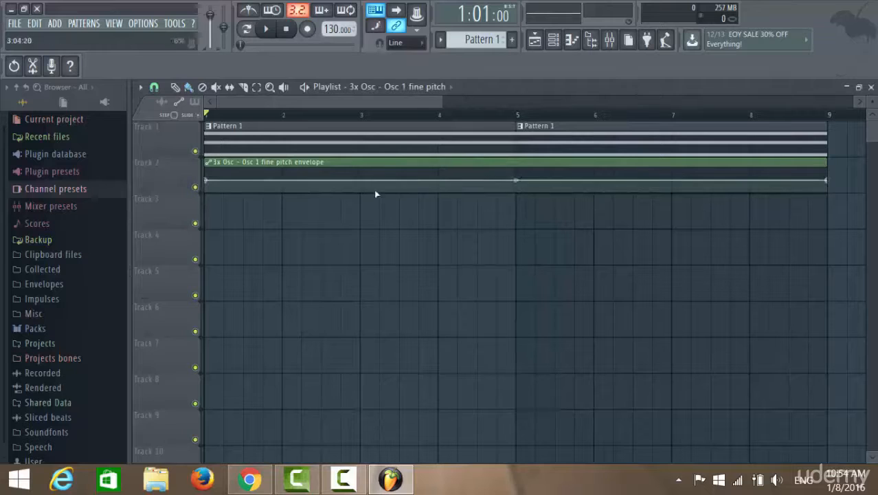
Step: Enlarge the playlist tracks vertically to examine the Osc 1 fine pitch envelope on Track 2 below the pattern clips
mouse_move(443, 104)
mouse_down()
mouse_move(380, 103)
mouse_move(438, 103)
mouse_up()
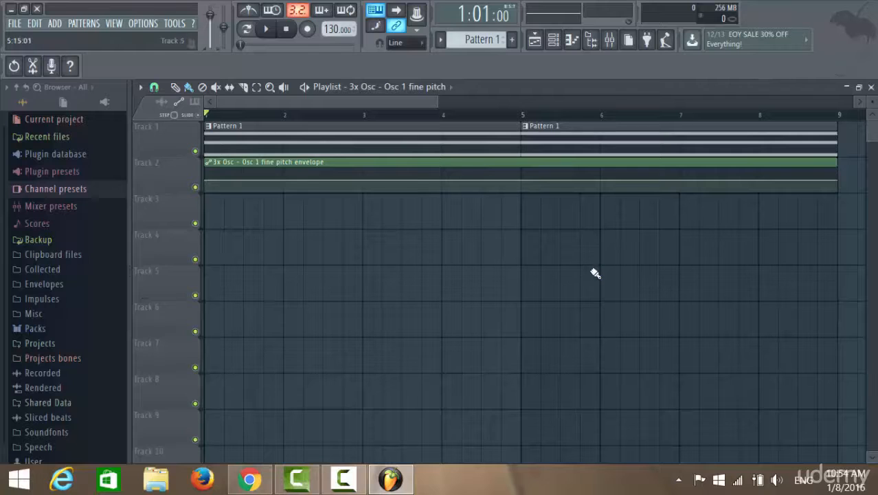
scroll(595, 273, up, 3)
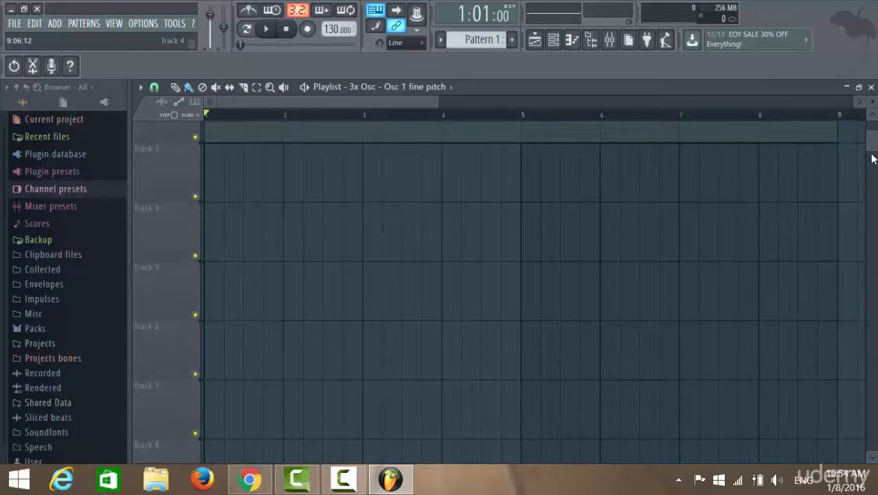
drag(871, 158, 871, 97)
scroll(872, 100, up, 4)
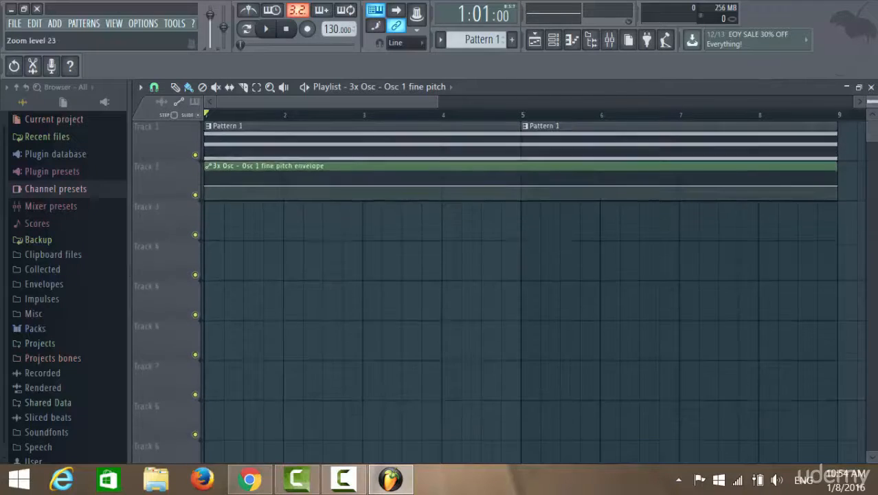
scroll(871, 100, up, 3)
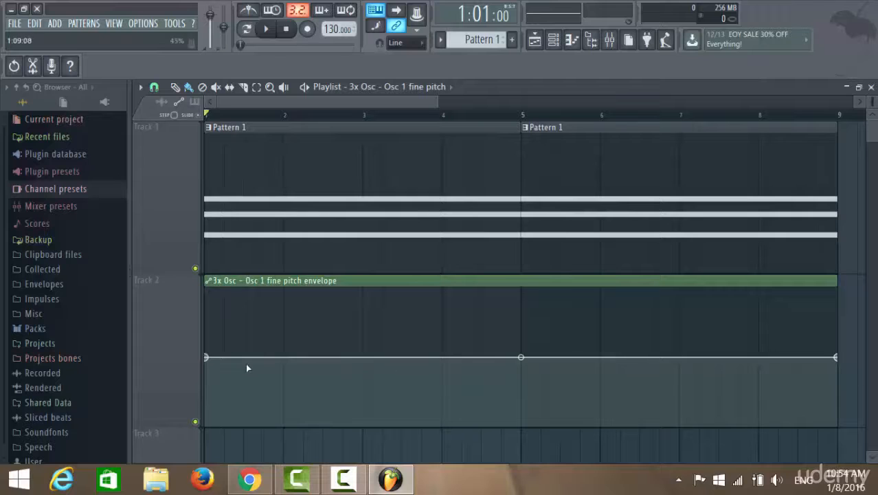
scroll(873, 101, up, 2)
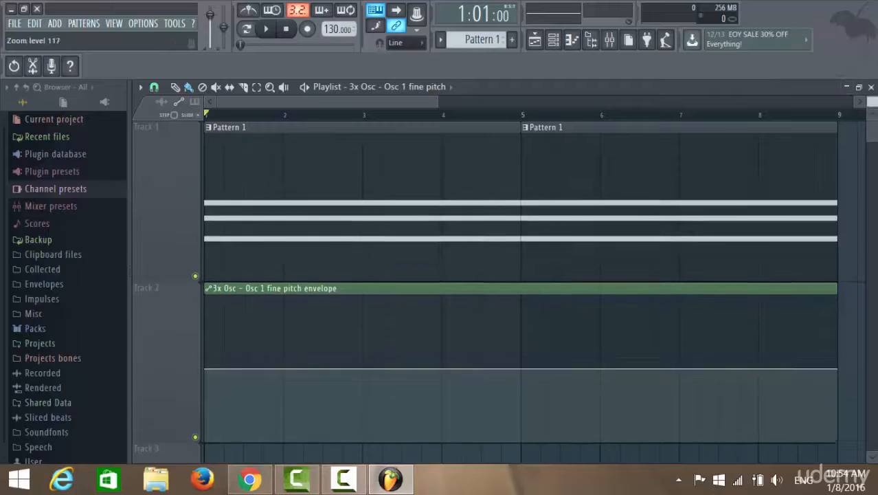
scroll(872, 101, down, 1)
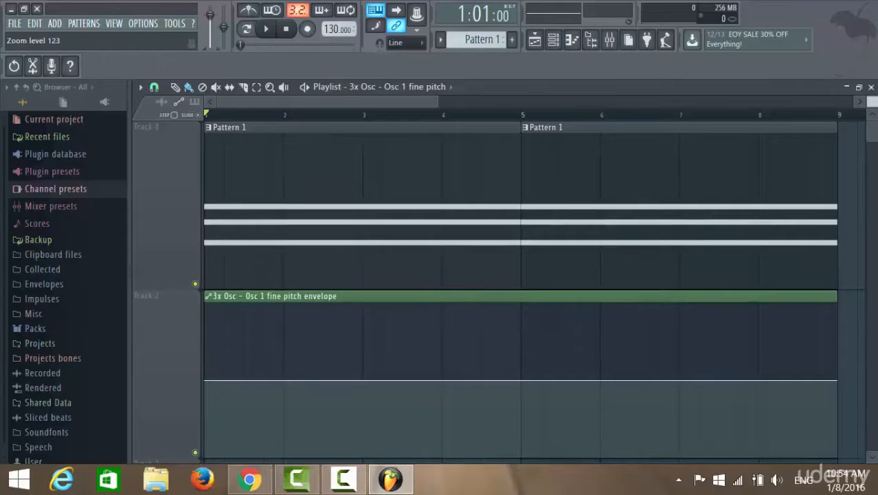
drag(873, 101, 873, 100)
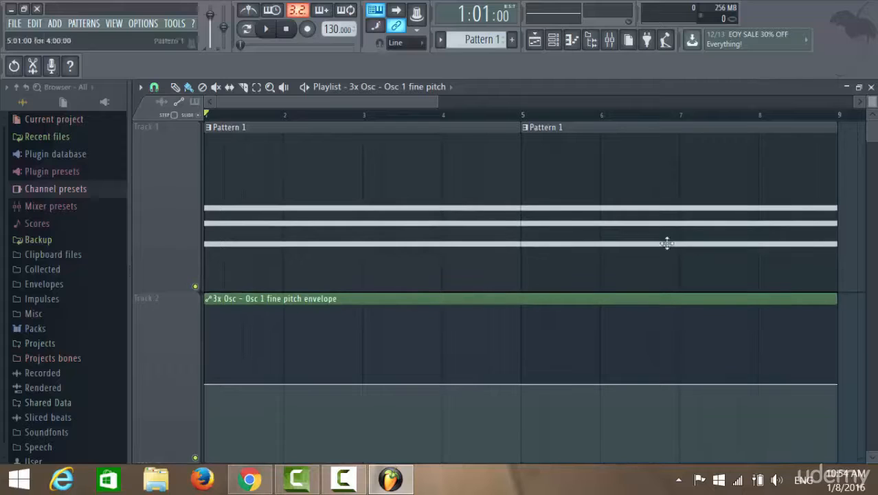
Step: Add control points about every half bar along the Osc 1 fine pitch envelope, from mid-bar 1 to mid-bar 4
right_click(243, 384)
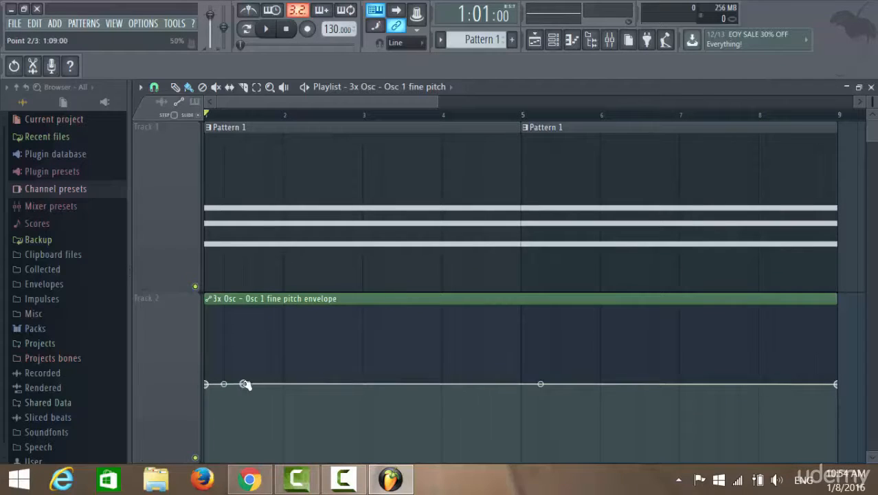
right_click(284, 383)
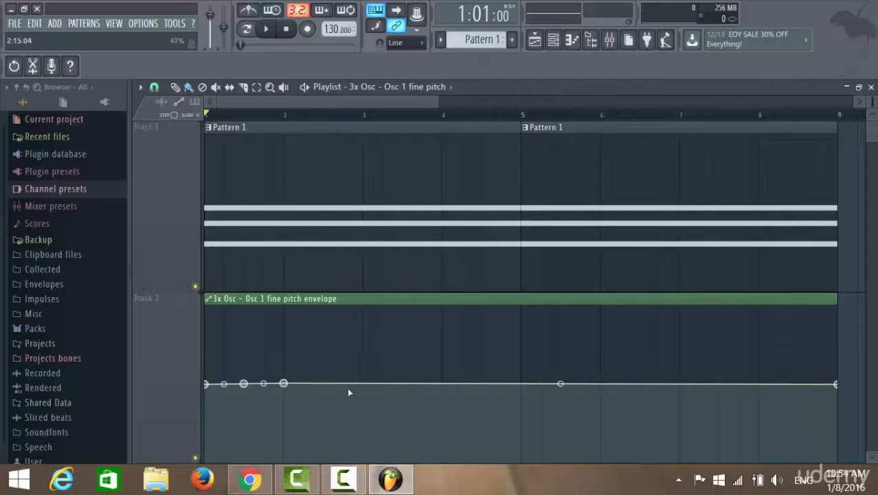
right_click(323, 383)
right_click(358, 383)
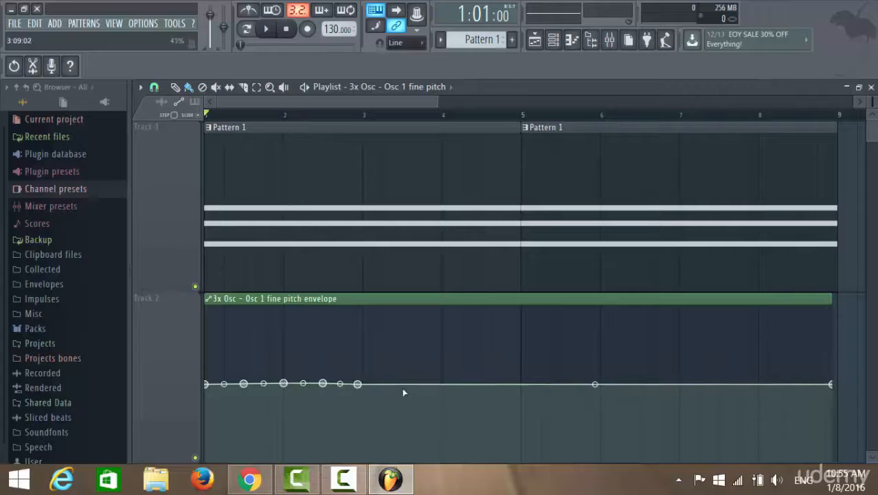
right_click(402, 384)
right_click(441, 384)
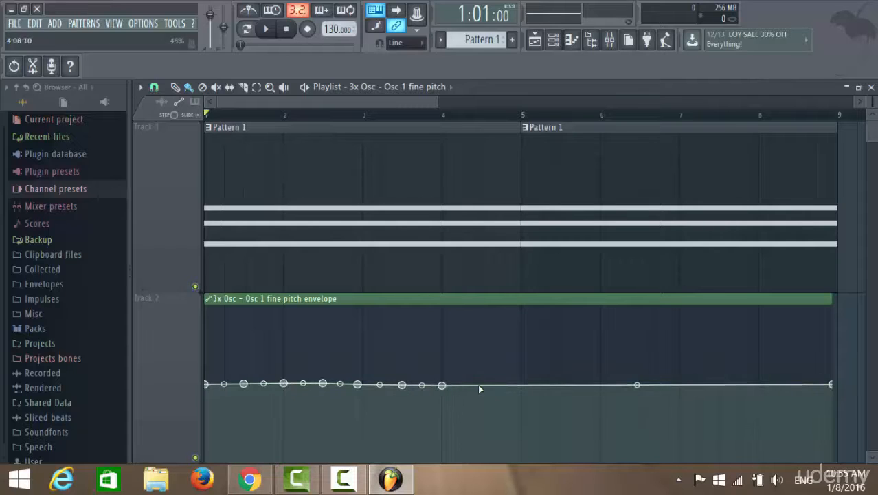
right_click(477, 385)
drag(478, 384, 481, 385)
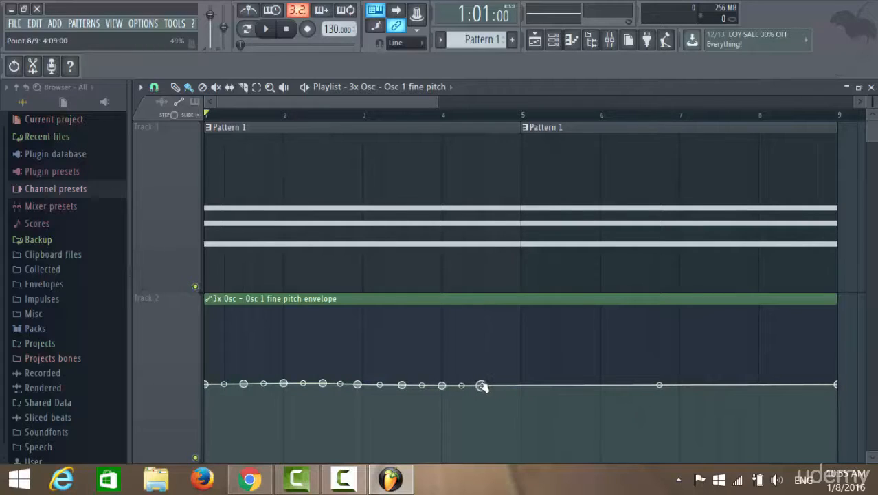
Step: Continue adding control points about every half bar along the fine pitch envelope, from bar 5 to mid-bar 8
right_click(522, 384)
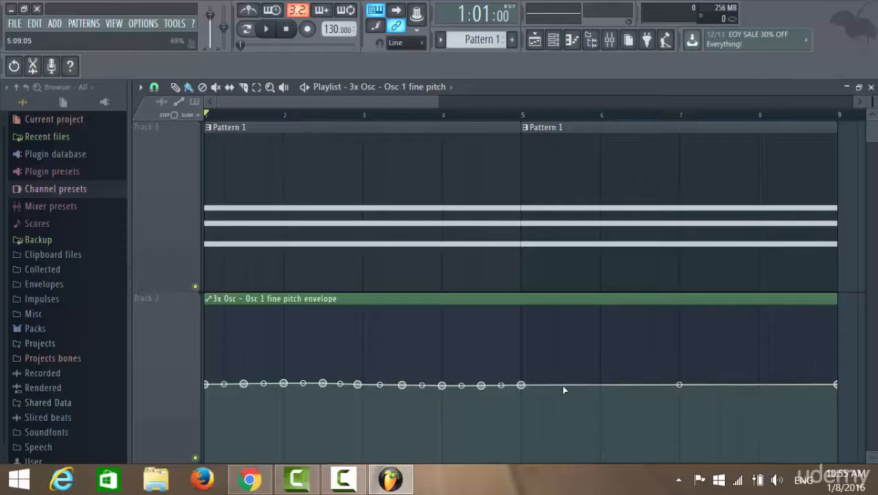
right_click(561, 386)
right_click(602, 388)
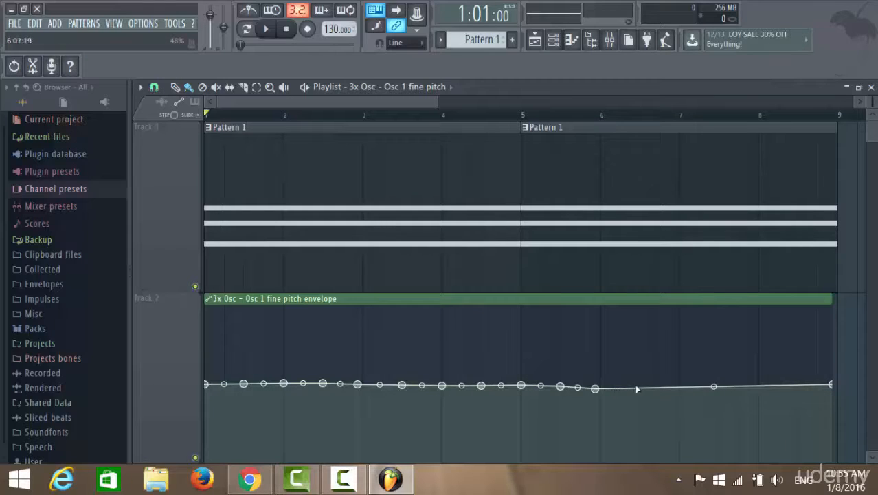
right_click(638, 387)
right_click(680, 387)
right_click(719, 387)
right_click(759, 387)
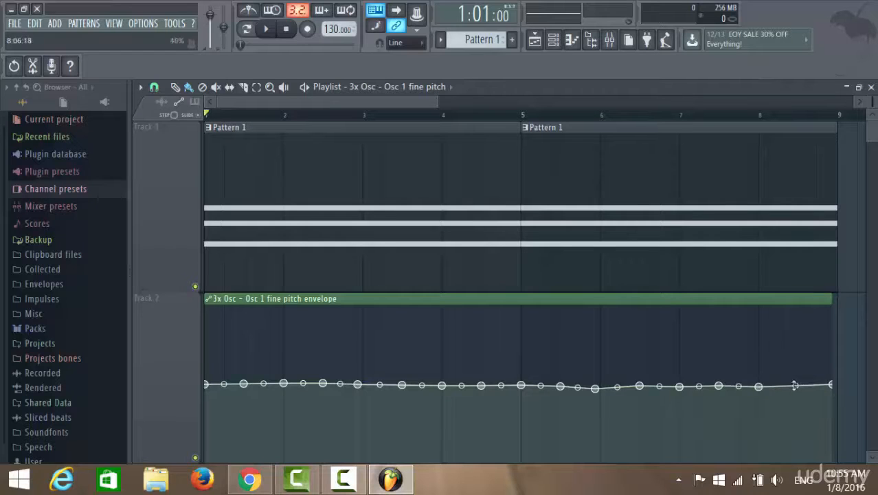
right_click(800, 387)
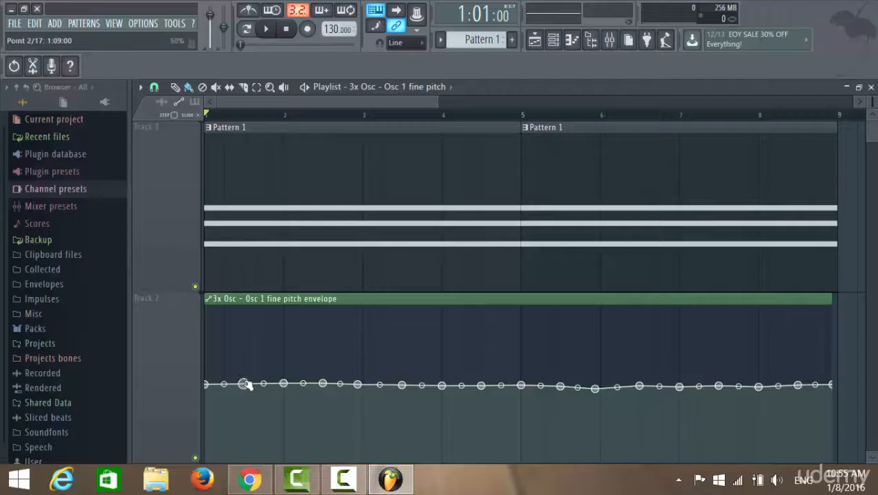
Step: Move every second envelope point alternately up and down to form four peaks and four valleys, with the first peak at maximum
drag(243, 383, 243, 346)
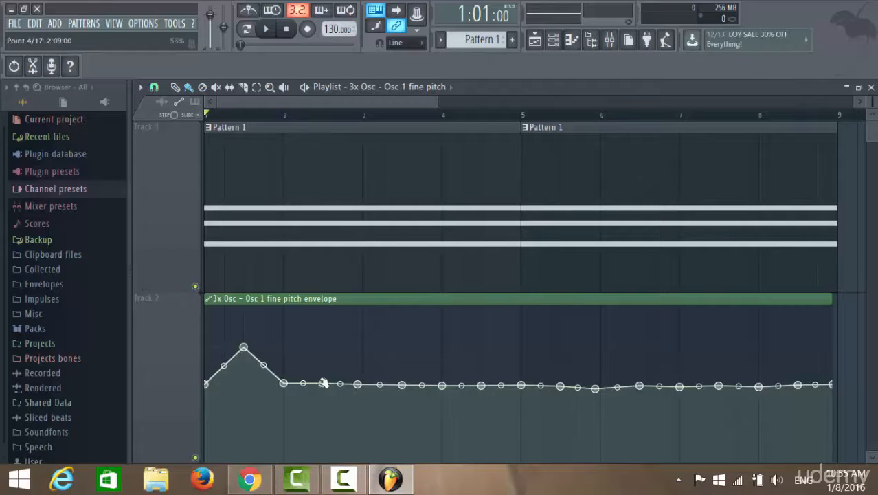
drag(323, 382, 323, 460)
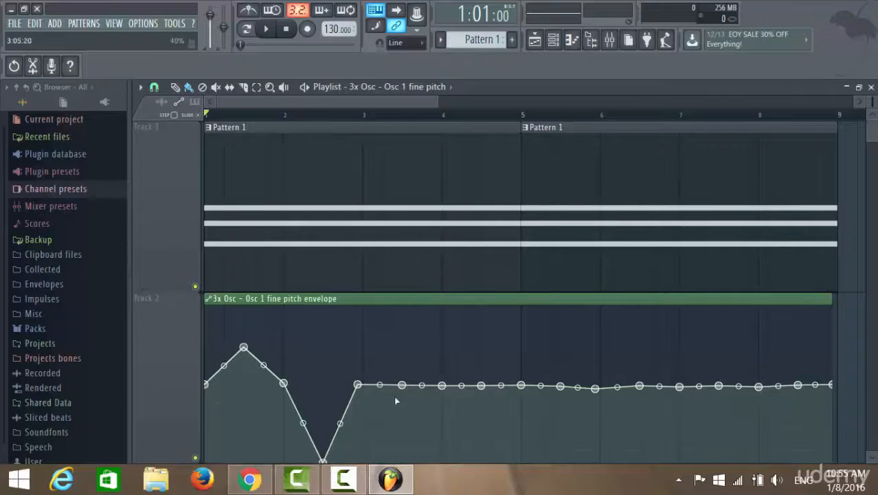
drag(402, 384, 387, 334)
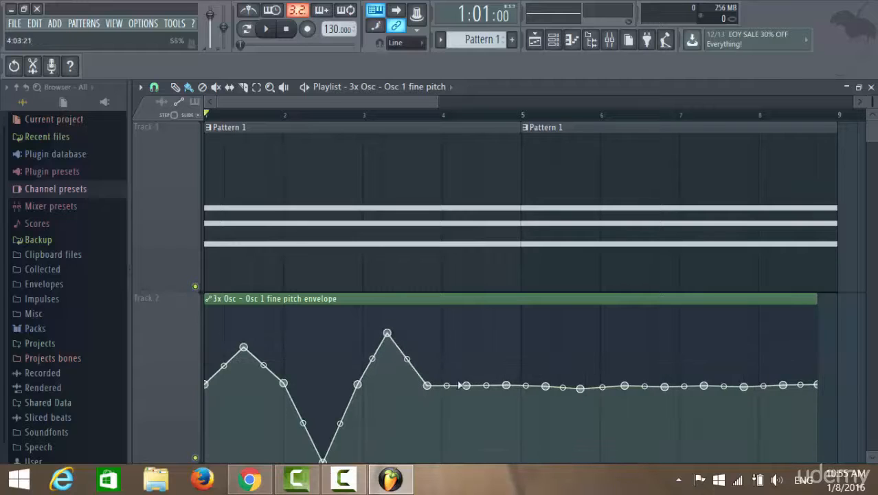
drag(466, 386, 495, 452)
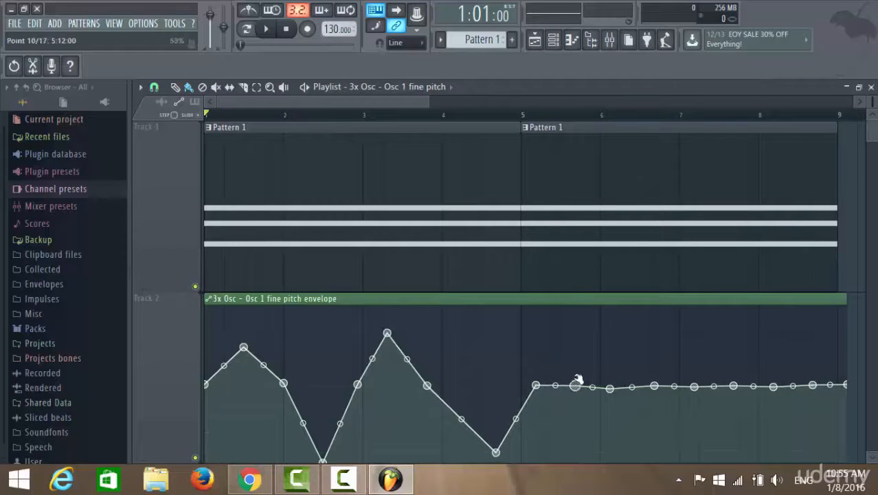
drag(575, 384, 575, 313)
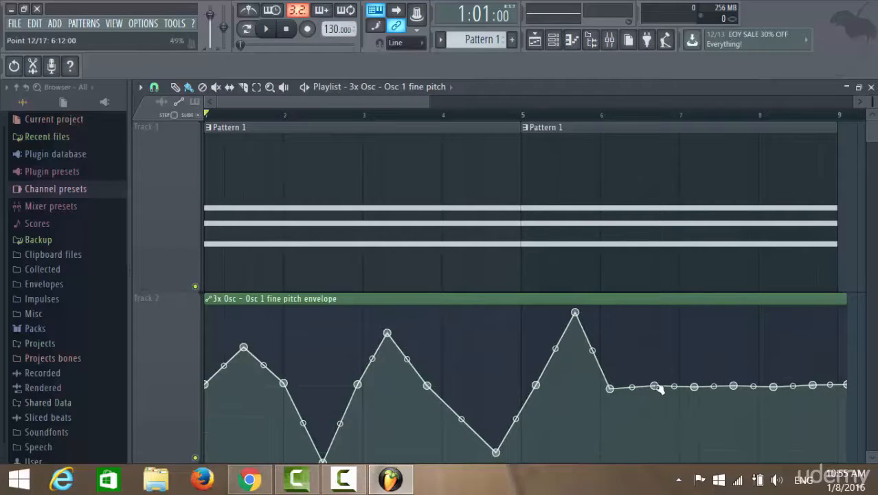
drag(656, 386, 665, 446)
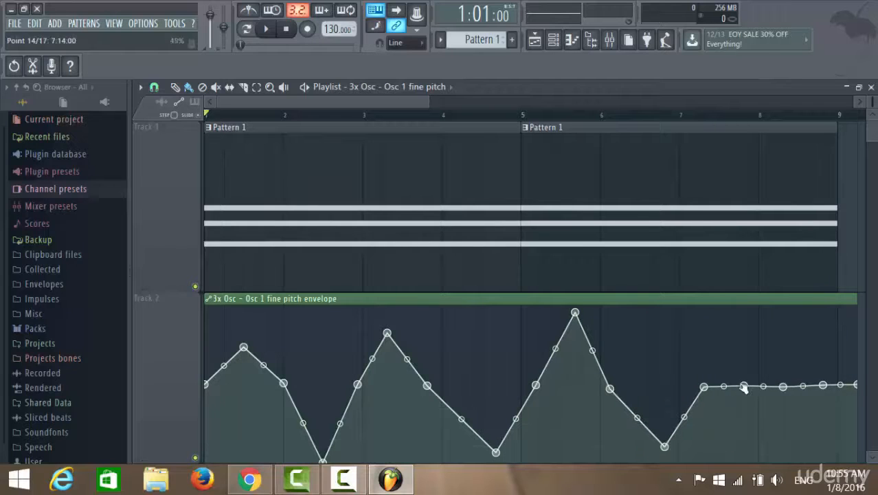
drag(743, 386, 729, 308)
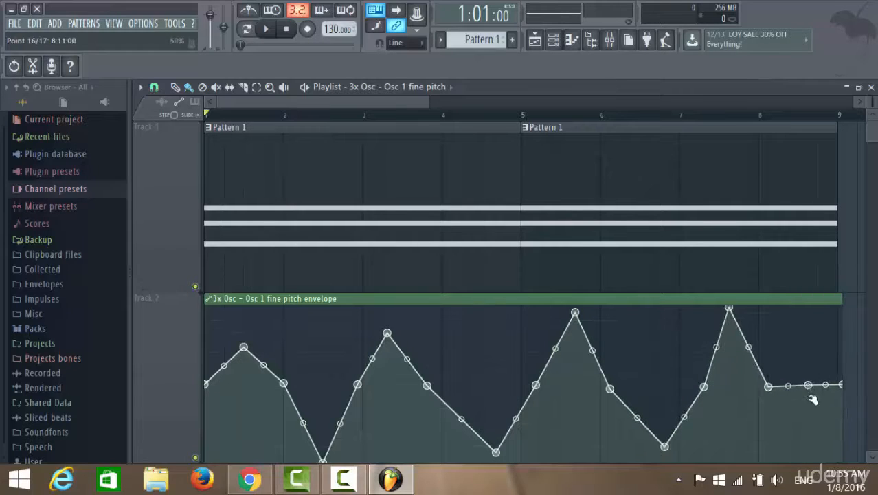
drag(808, 385, 804, 456)
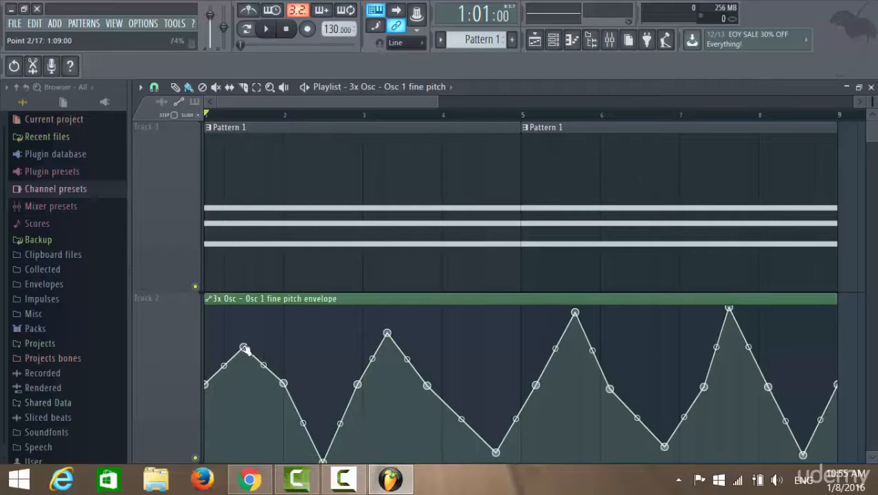
drag(243, 347, 243, 307)
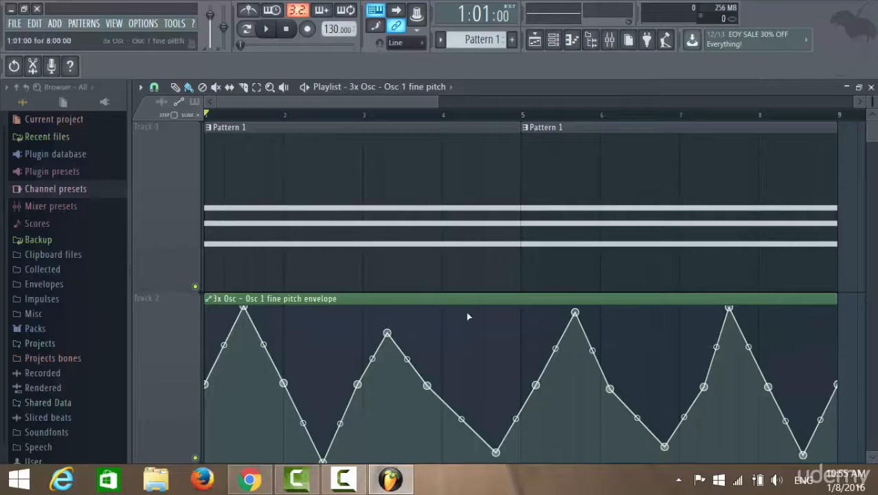
drag(387, 333, 387, 348)
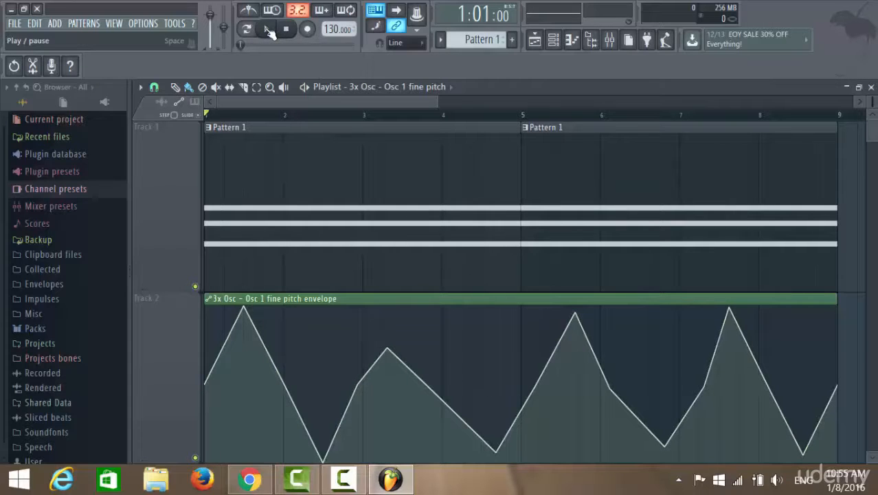
Step: Play the song with the fine pitch automation, view the 3x Osc instrument window during playback, and stop playback
click(269, 30)
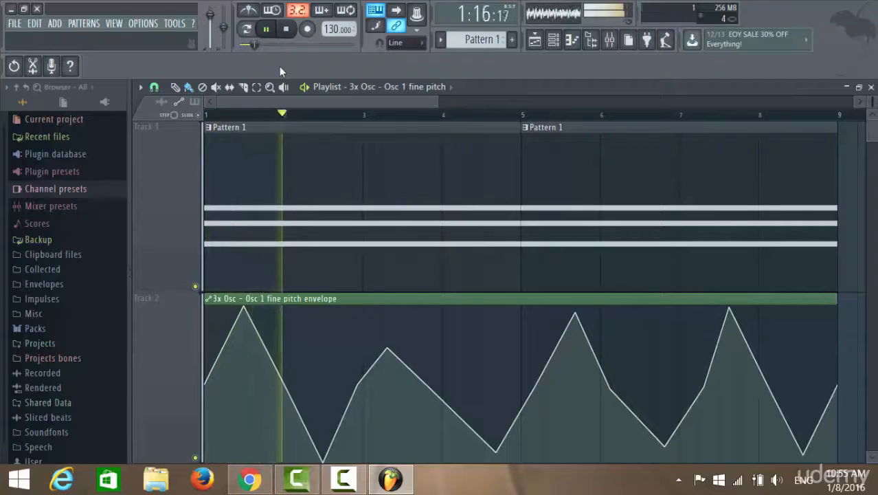
mouse_move(385, 372)
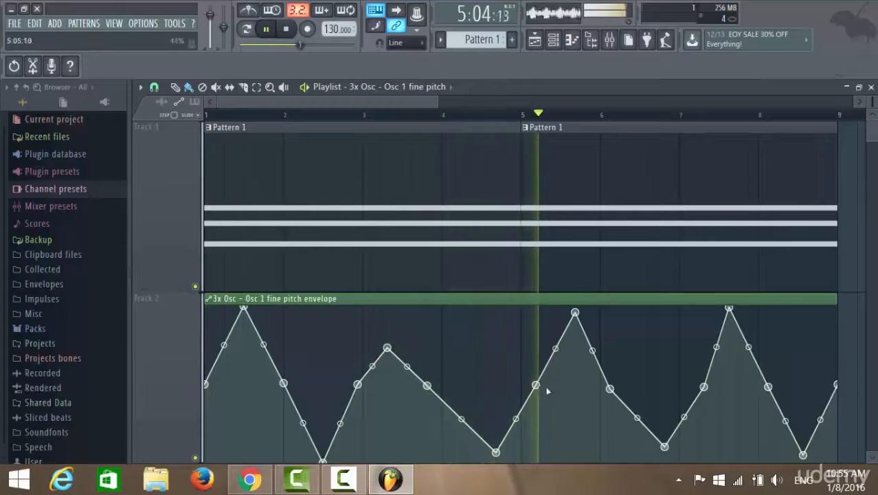
click(553, 39)
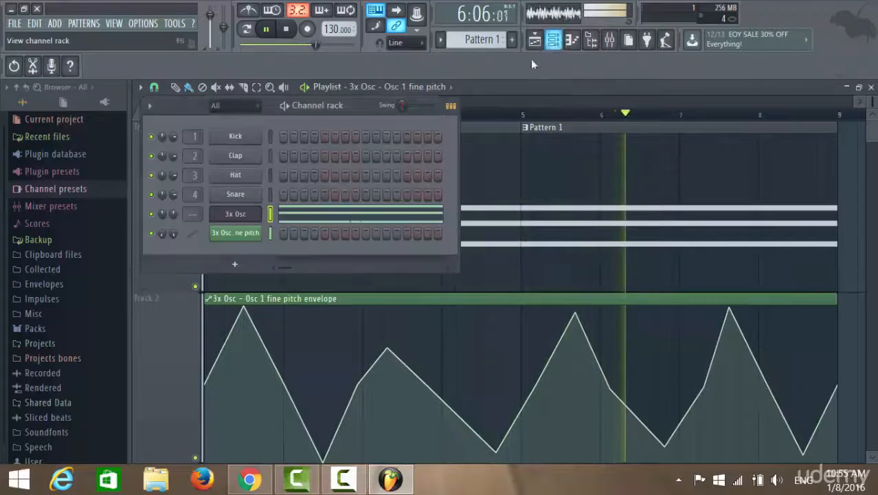
click(235, 214)
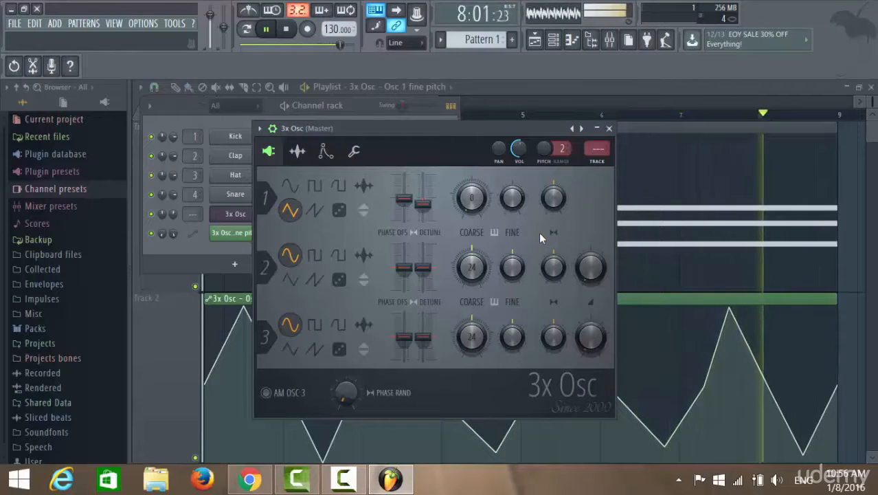
mouse_move(554, 198)
mouse_down()
mouse_move(554, 168)
mouse_move(554, 228)
mouse_move(554, 165)
mouse_move(554, 229)
mouse_move(554, 198)
mouse_up()
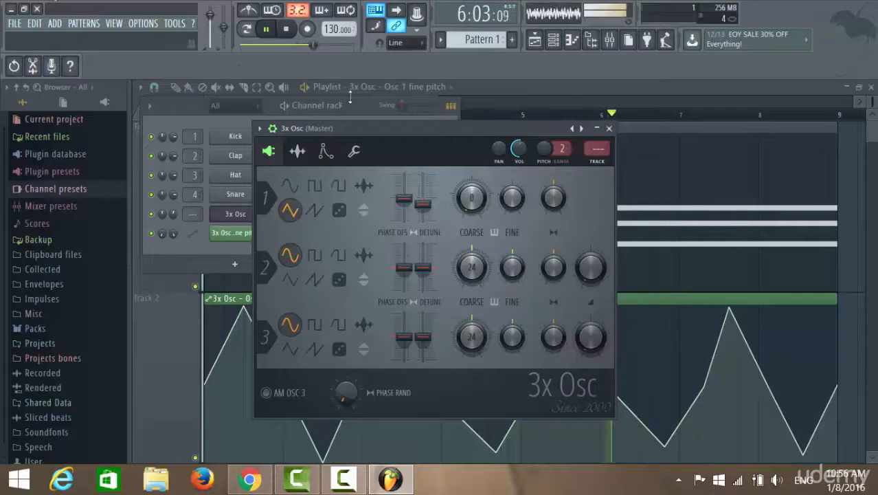
key(space)
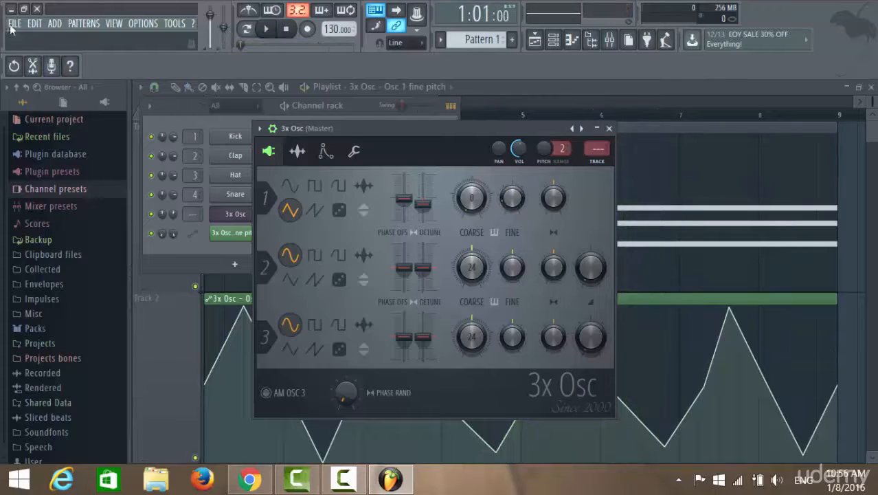
Step: Export the project as a wave file named test.wav in the Projects folder, opening the rendering settings
click(13, 23)
mouse_move(41, 132)
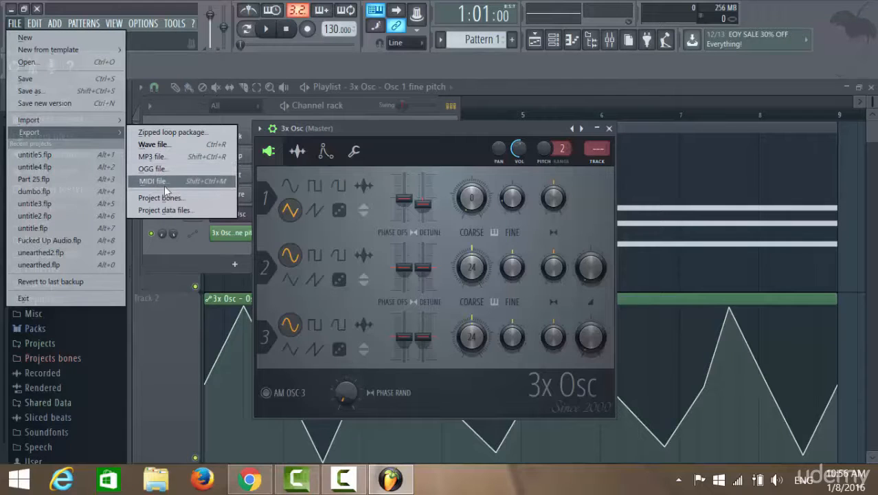
click(165, 146)
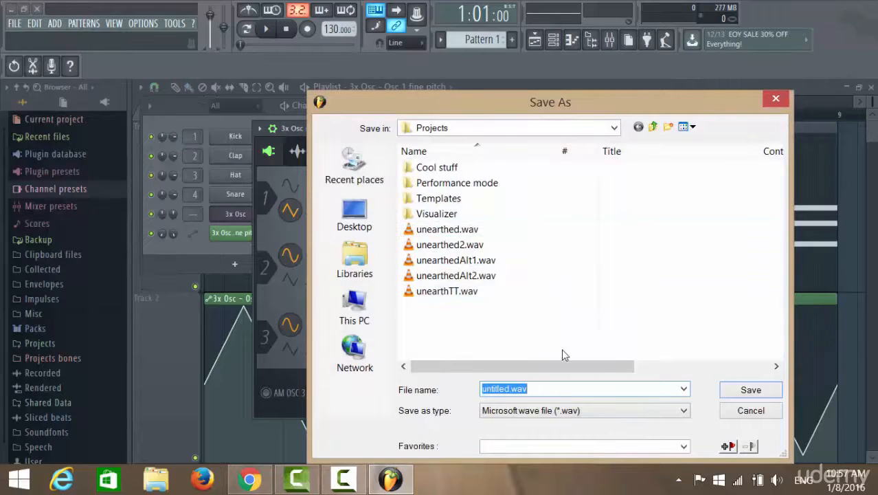
click(510, 390)
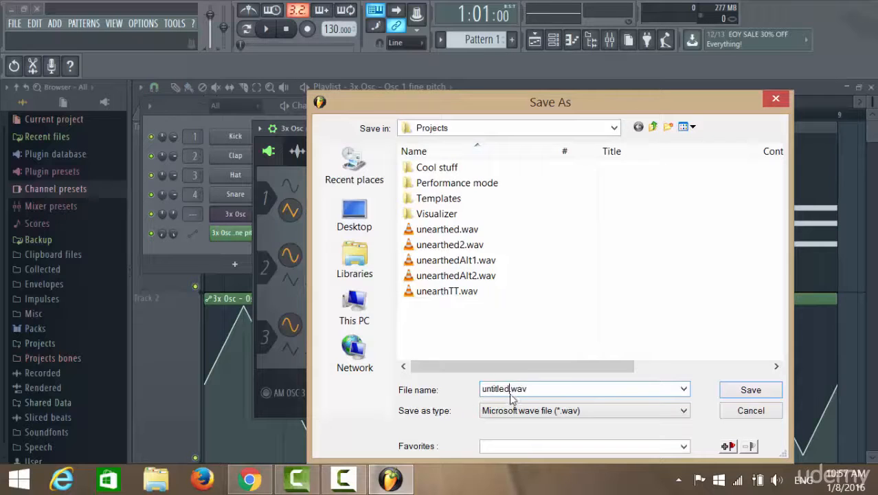
drag(510, 397, 473, 393)
text(test)
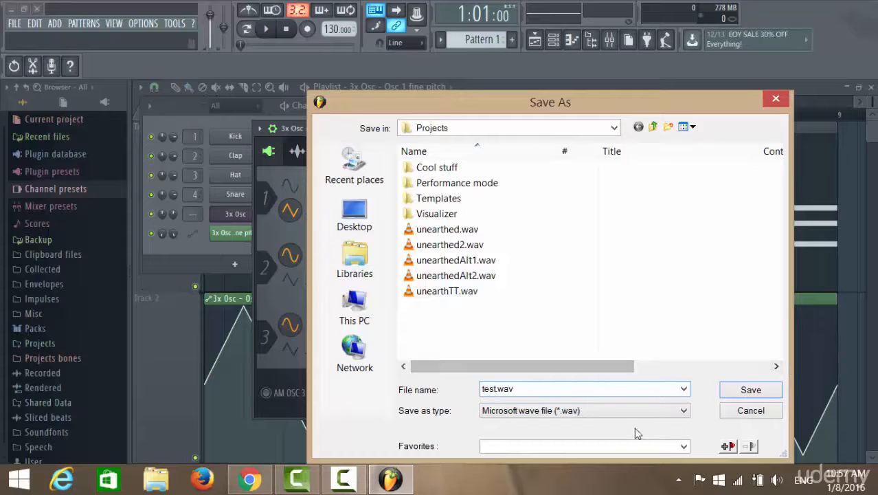
click(751, 390)
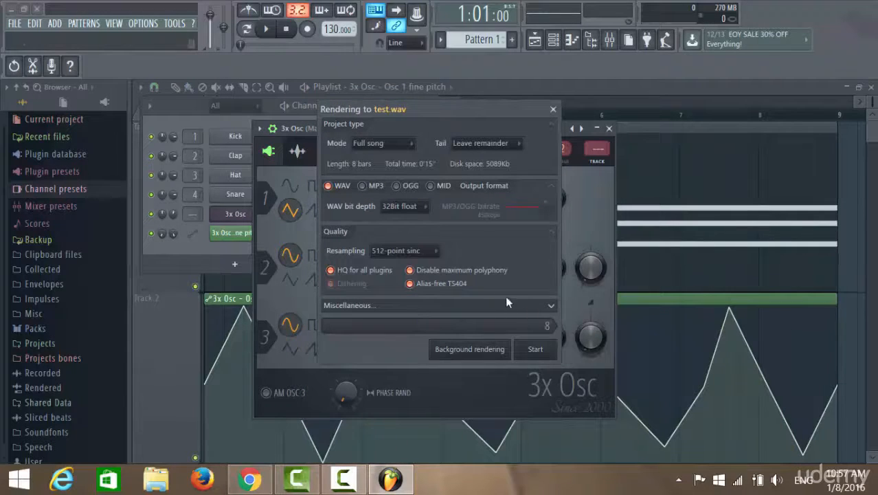
Step: Enable MP3 output alongside WAV for the render, trying OGG and MID but leaving both off
click(371, 186)
click(396, 186)
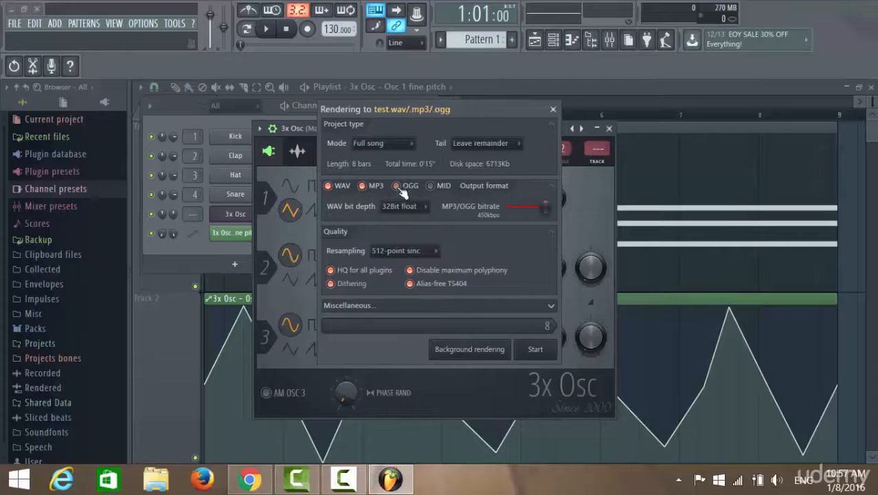
click(431, 187)
click(431, 187)
click(396, 187)
Step: Try the WAV bit depth options, including 32Bit float, and set the depth to 24Bit int
click(427, 209)
click(405, 221)
click(427, 208)
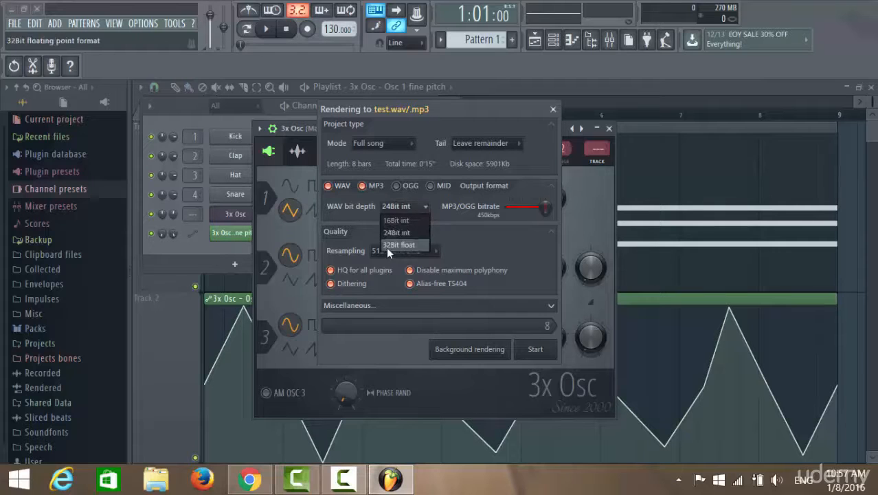
click(406, 246)
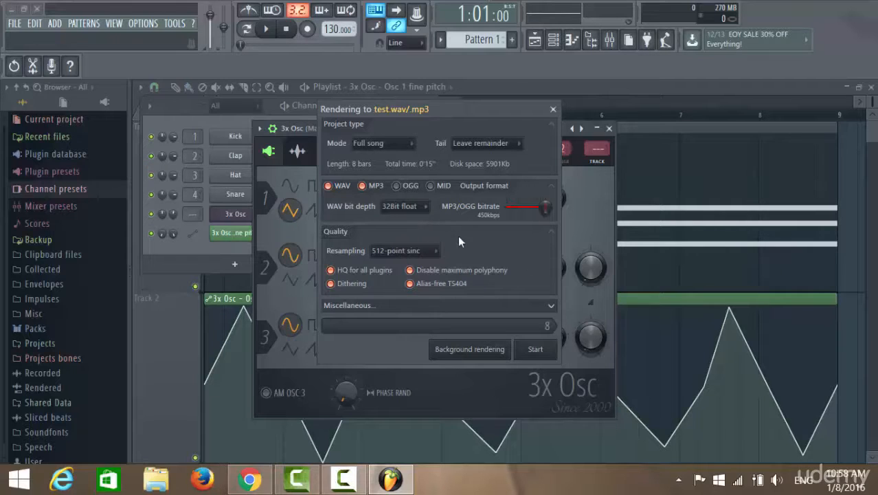
click(426, 208)
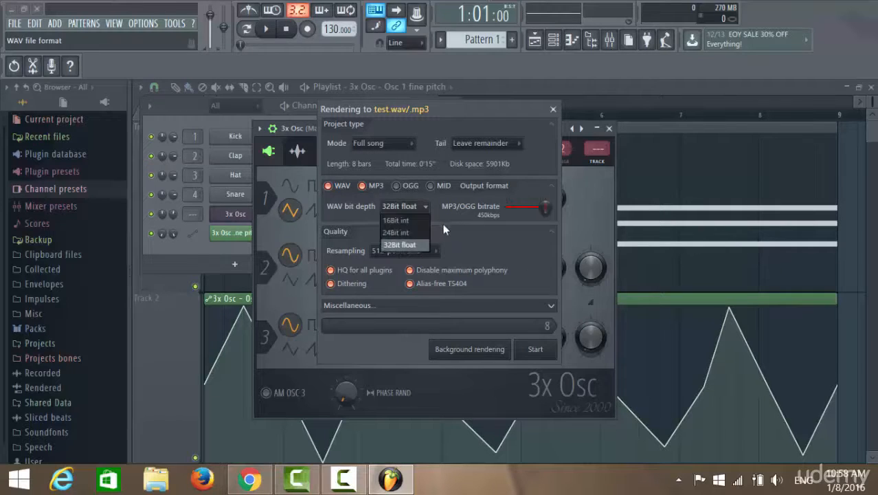
click(406, 233)
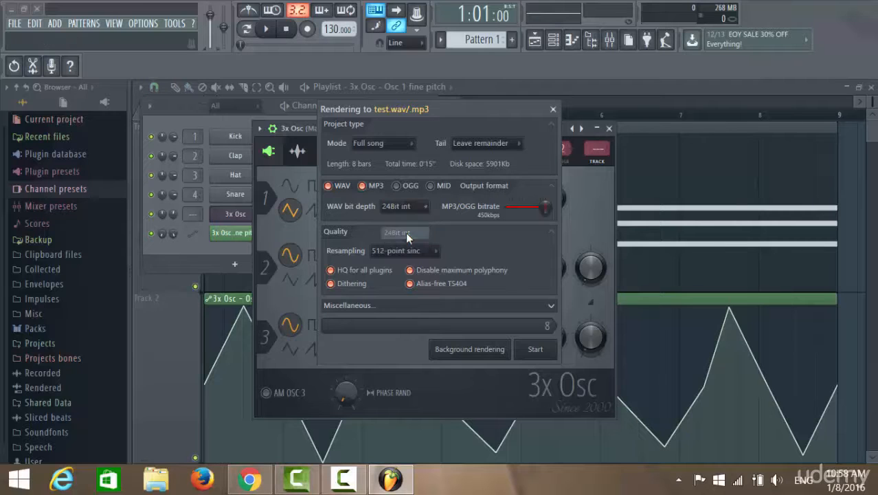
Step: Keep the resampling quality at 512-point sinc and start rendering the song to test.wav and its MP3 version
drag(440, 226, 442, 231)
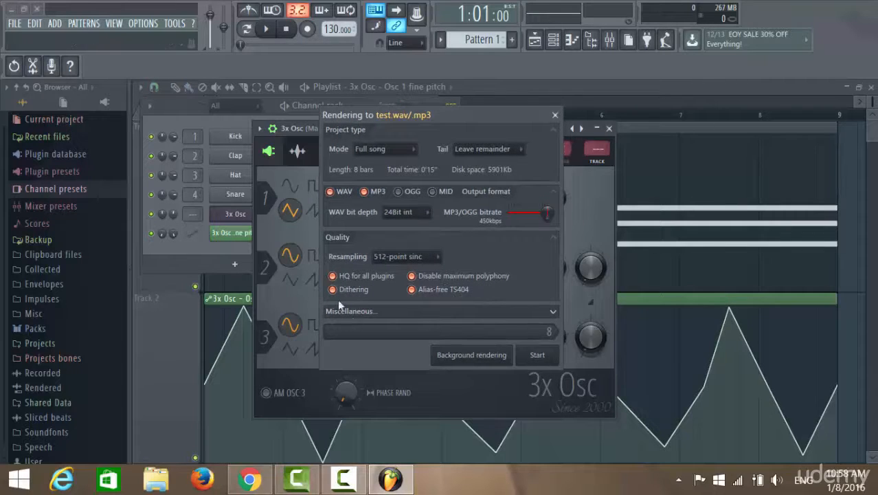
click(439, 257)
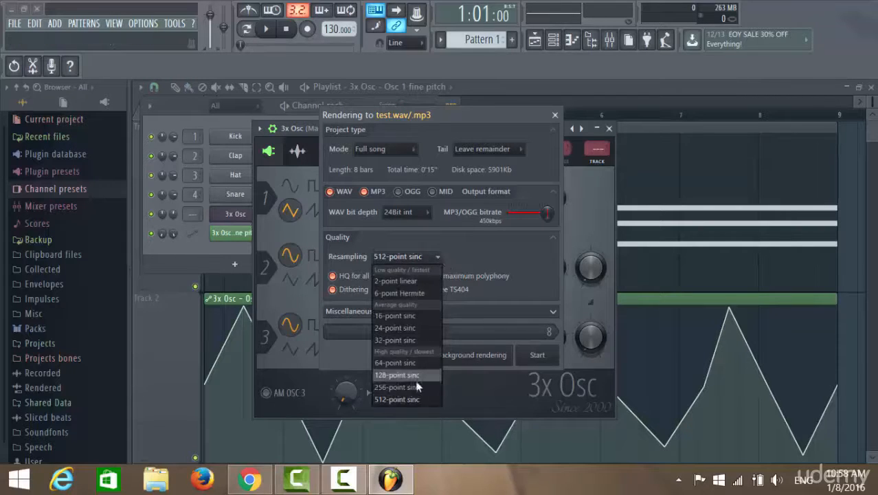
click(398, 399)
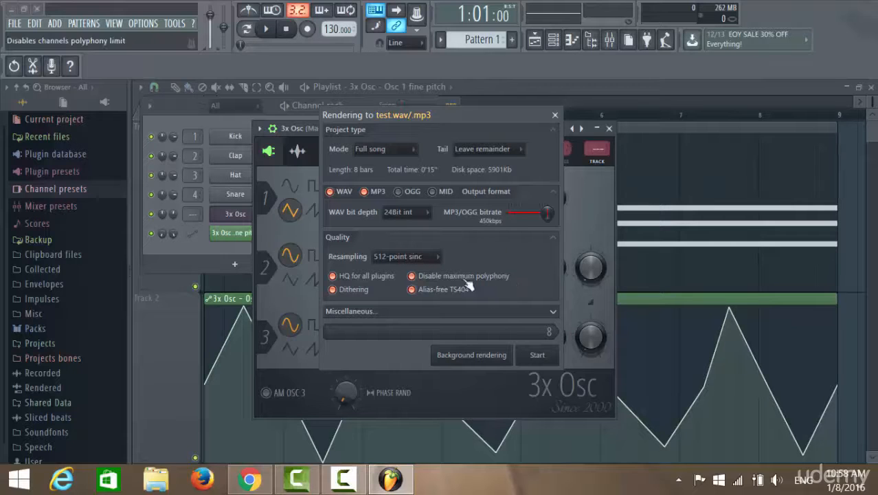
click(537, 357)
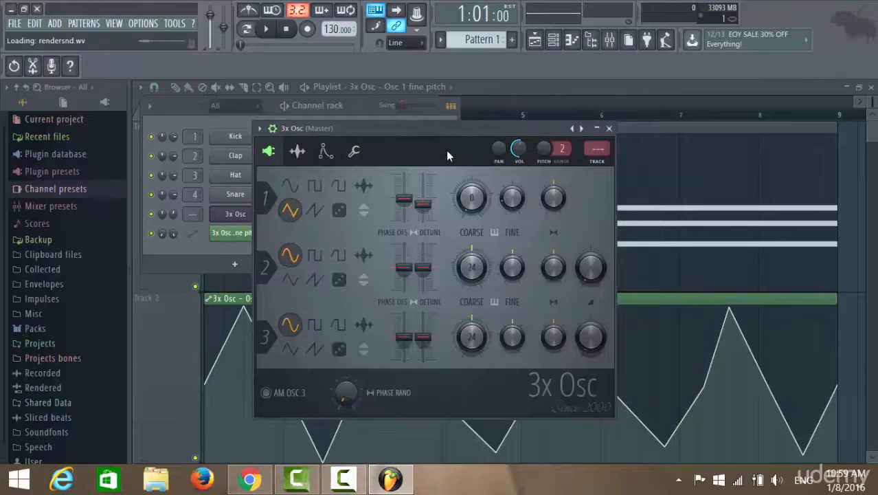
Step: Locate the rendered test.wav in the Projects folder through a new wave file export, declining to replace the file
click(14, 23)
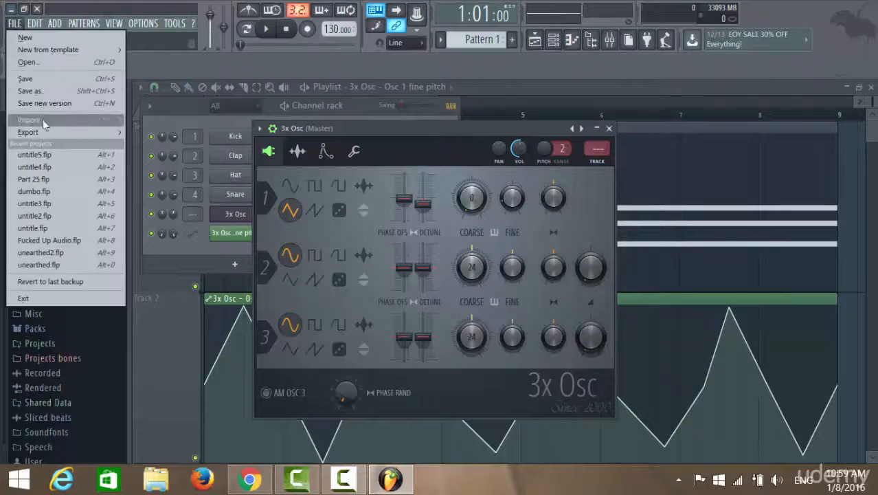
mouse_move(39, 129)
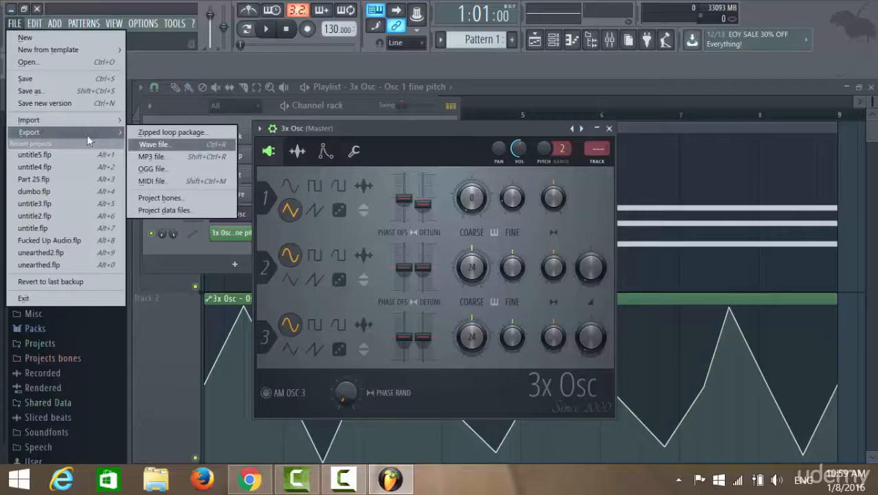
click(170, 146)
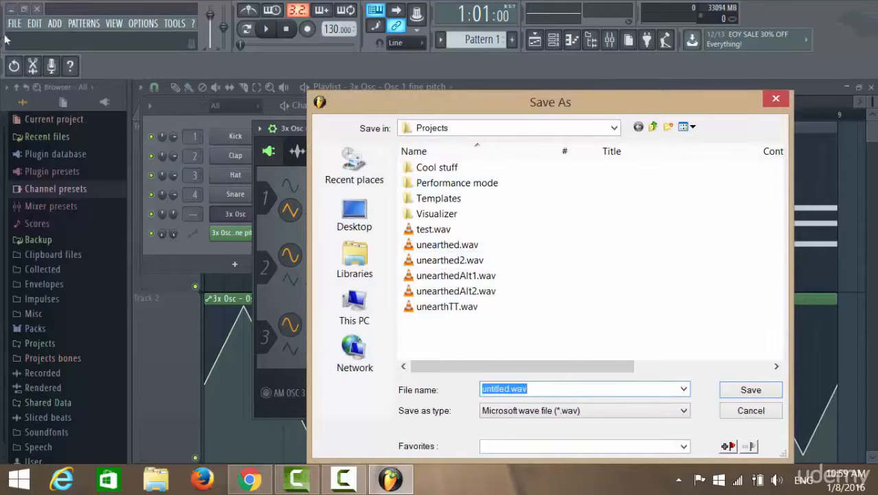
click(445, 354)
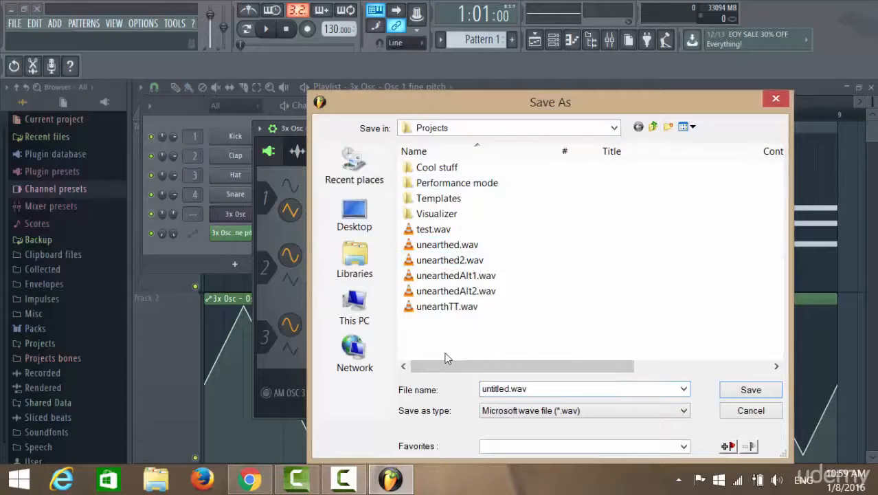
double_click(440, 232)
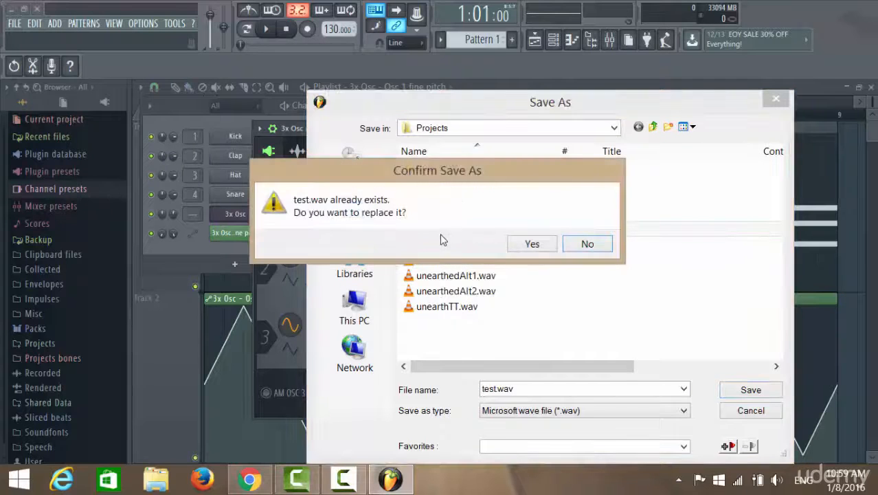
click(593, 247)
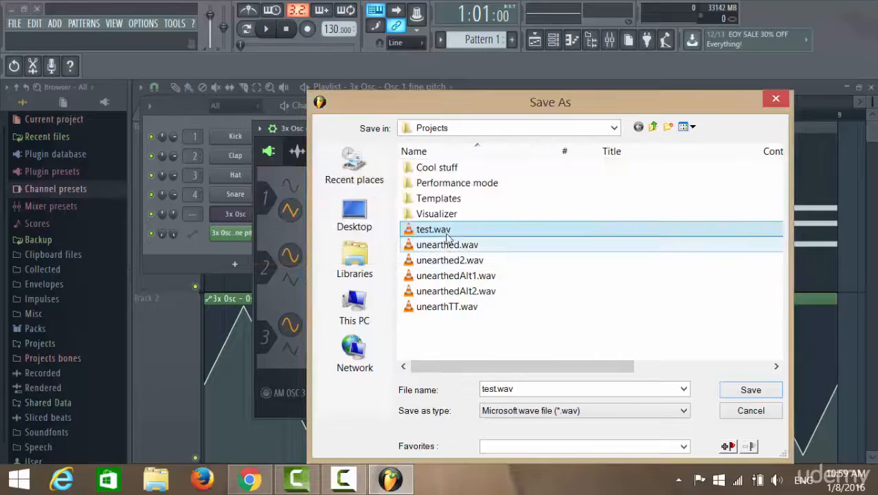
Step: Play test.wav in VLC media player with the volume raised to 100%, close the player and cancel the wave export
right_click(443, 229)
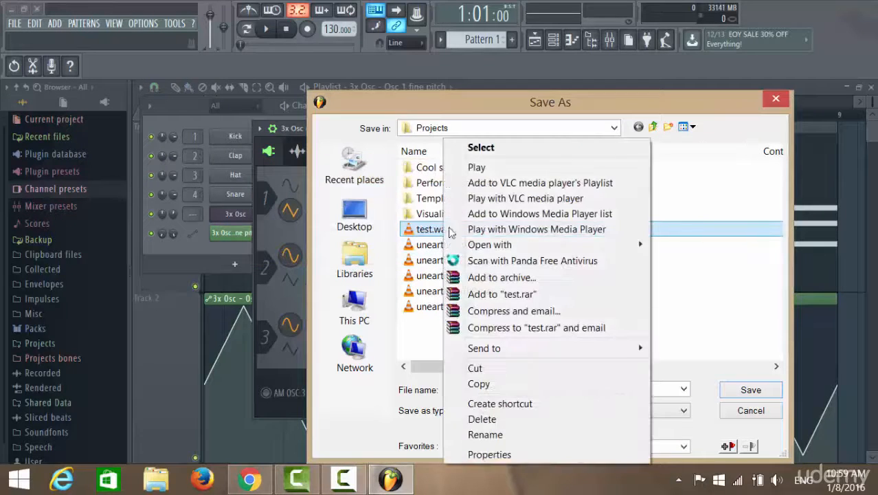
click(479, 170)
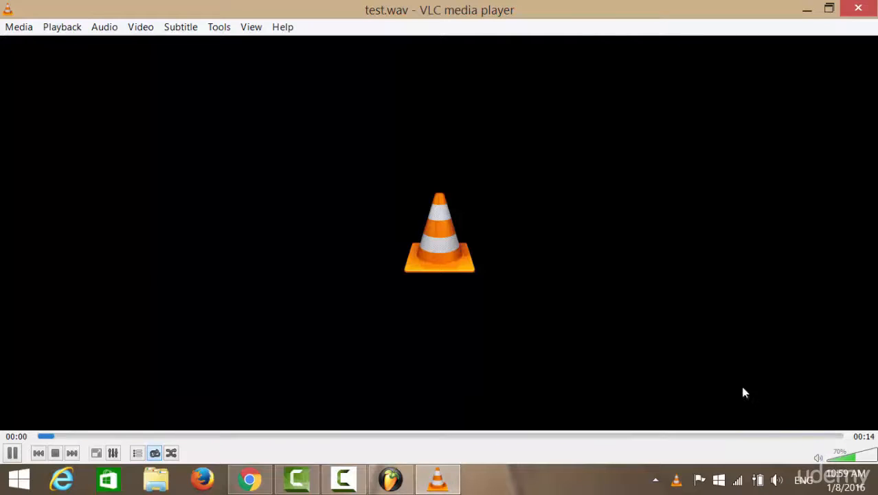
click(864, 460)
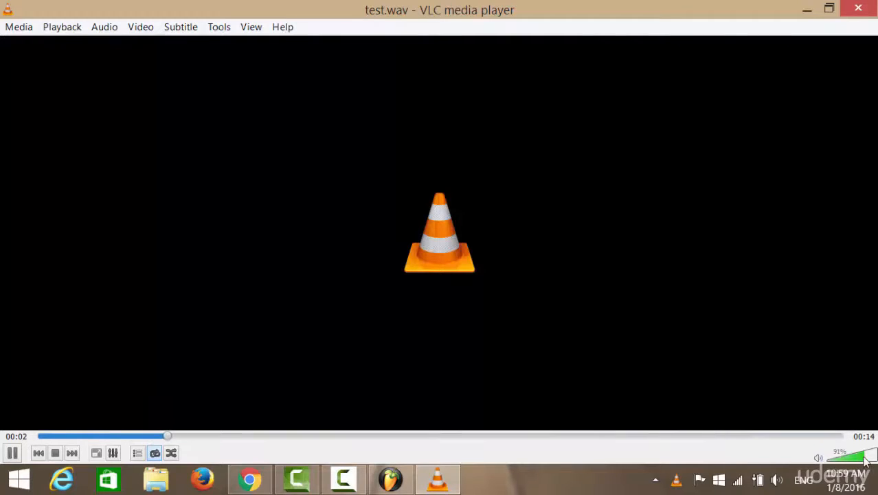
click(867, 460)
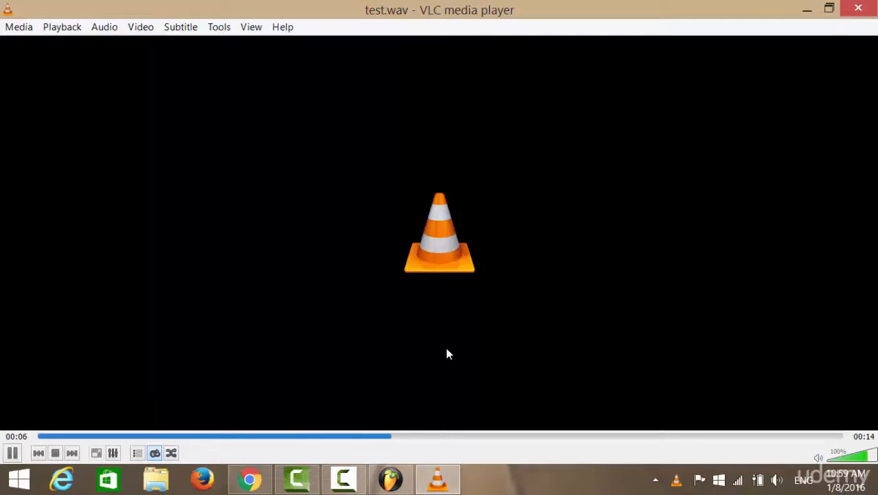
click(858, 8)
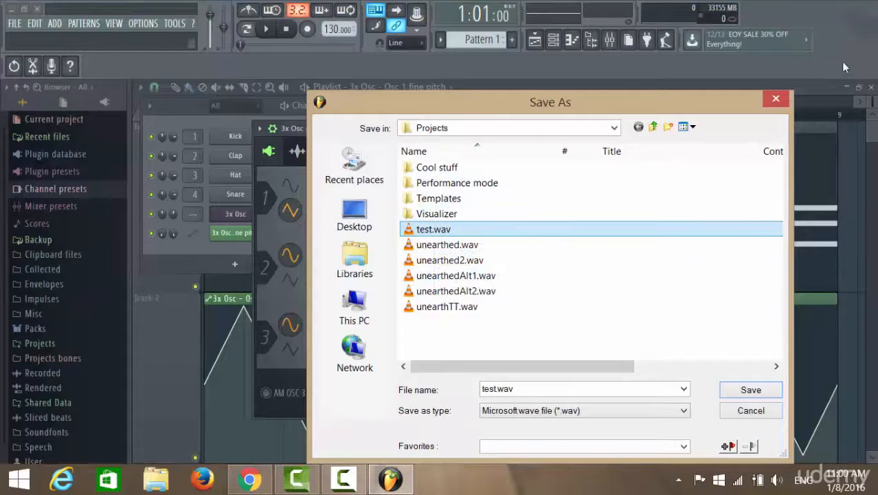
click(776, 98)
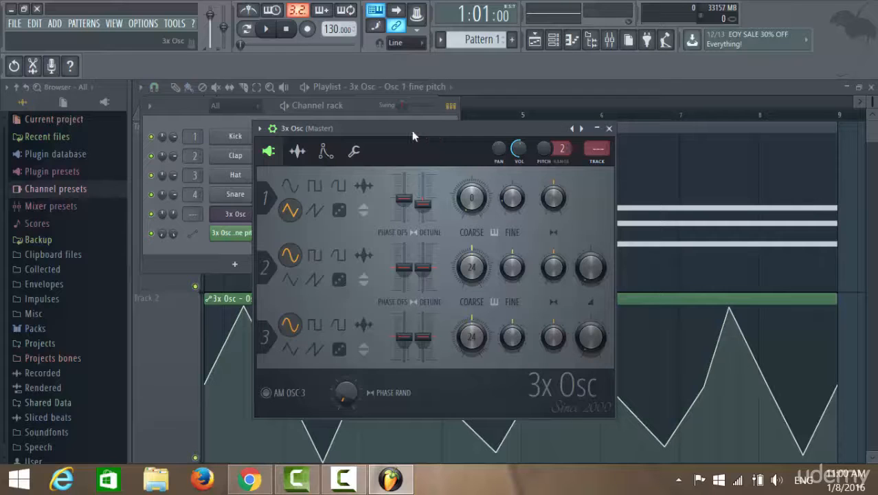
Step: View the 3x Osc plugin's options and preset choices, and browse to the 3x Osc folder under Channel presets
click(261, 129)
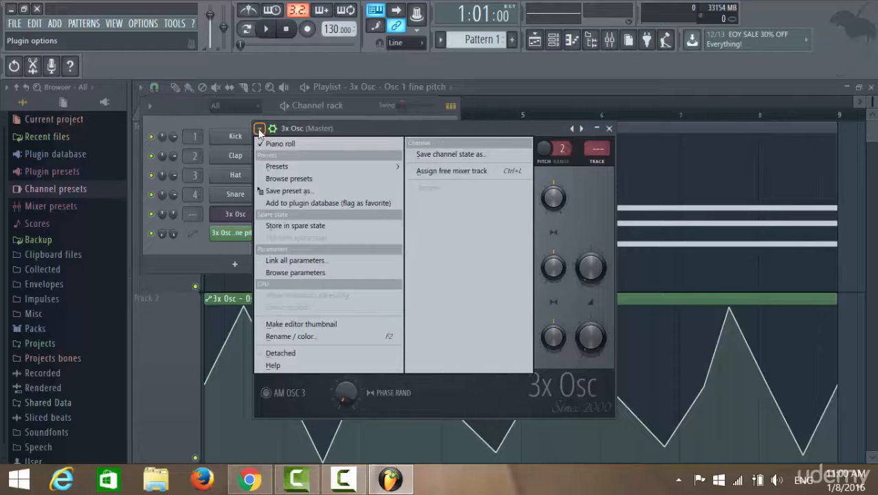
click(406, 134)
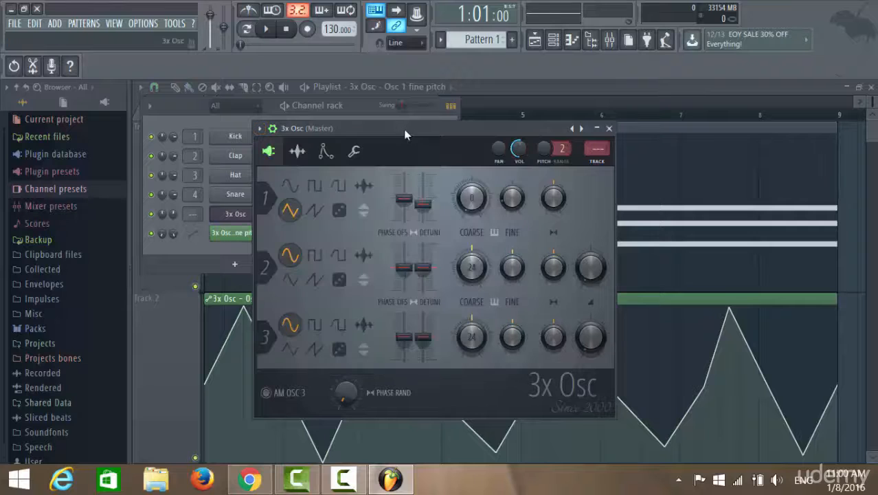
click(62, 190)
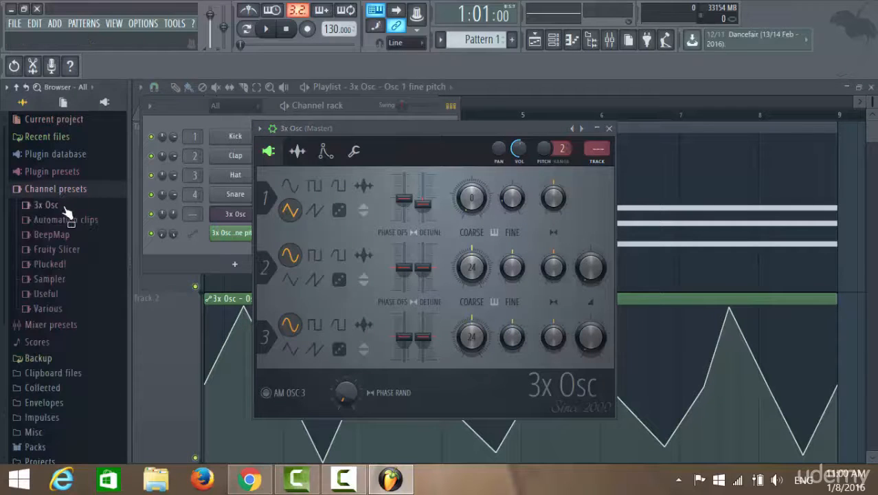
click(62, 205)
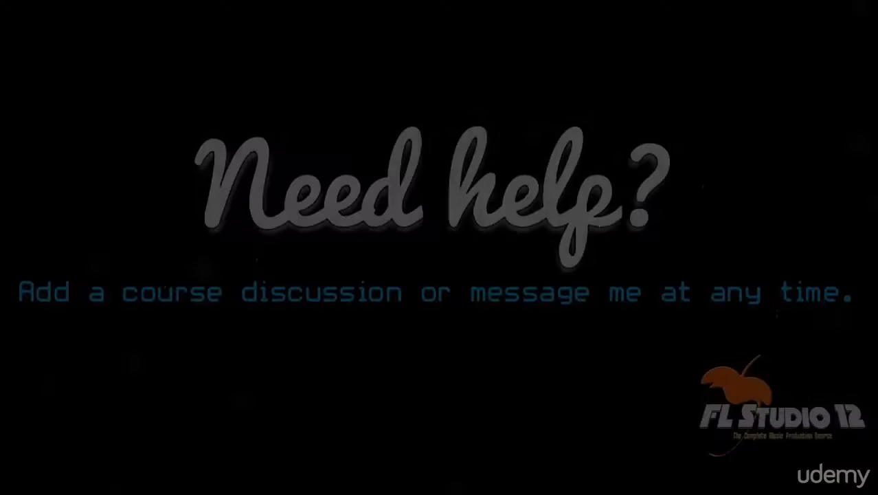